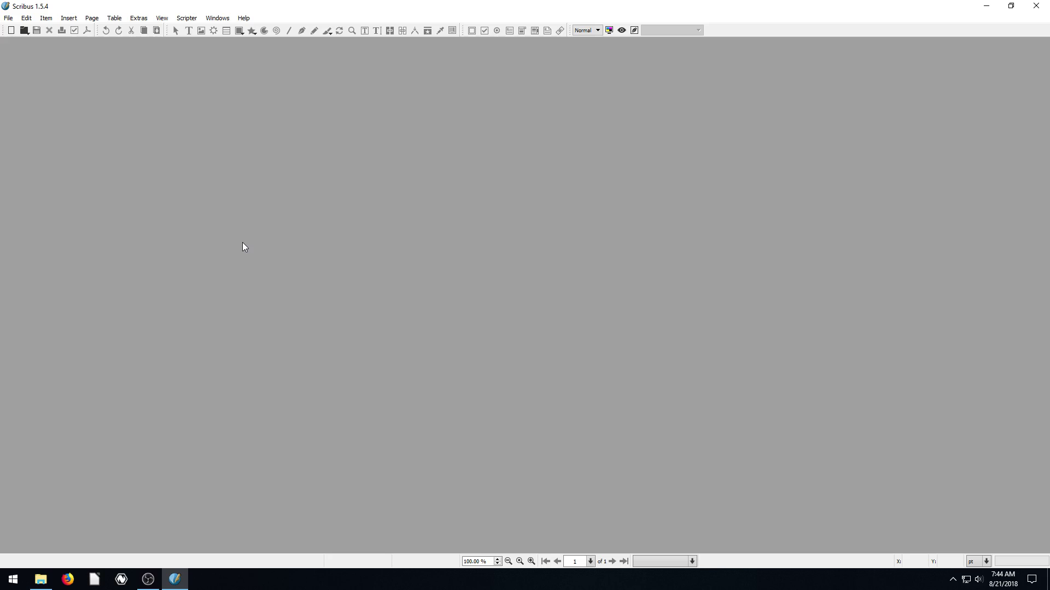
Create a new blank single-page Letter portrait document with 0.5556 in margins, reviewing the bleed settings.
click(12, 31)
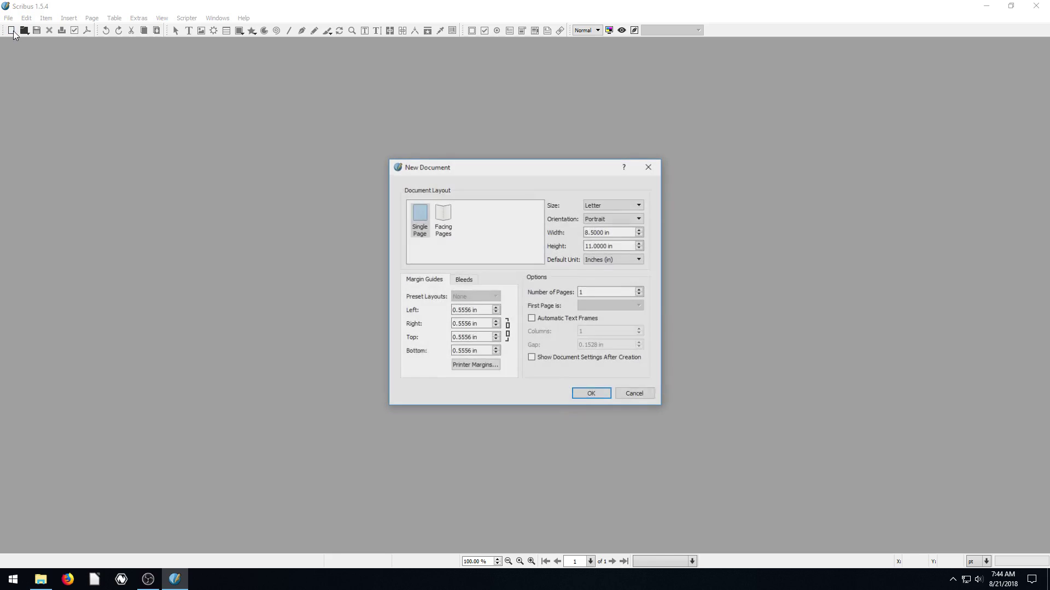
click(635, 395)
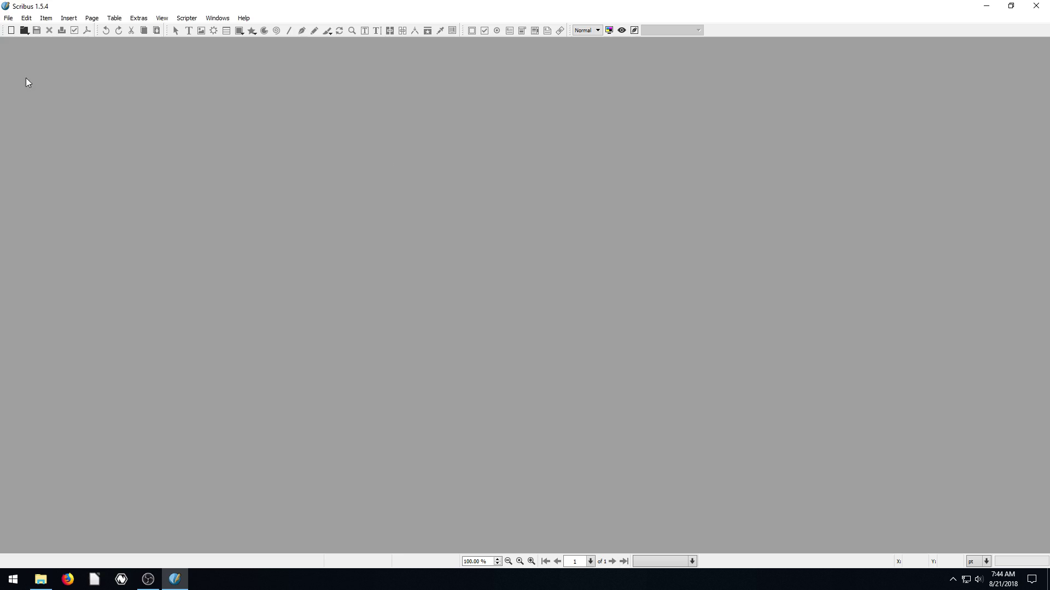
click(9, 18)
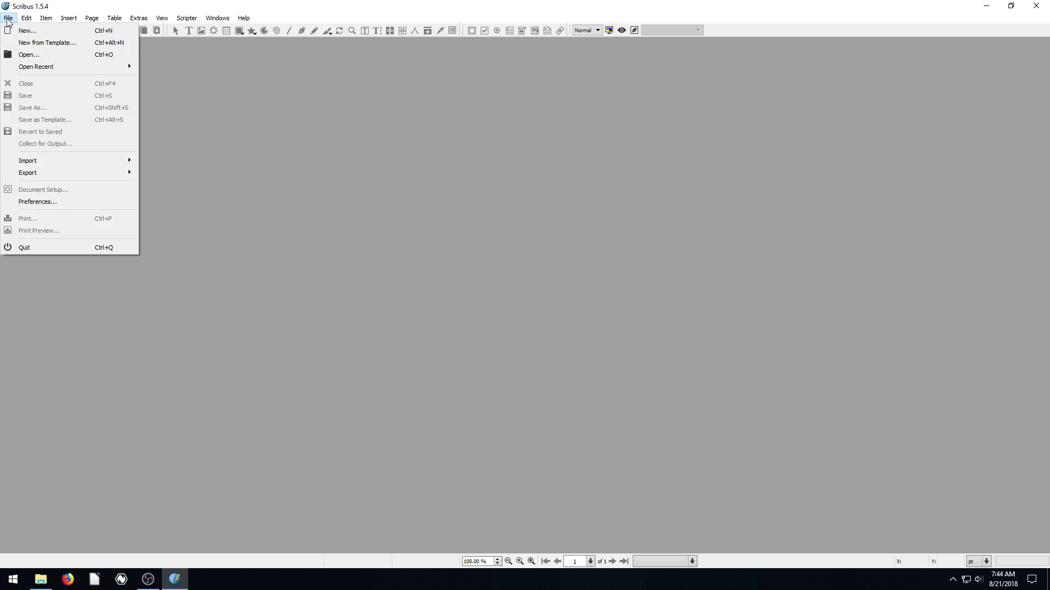
click(28, 32)
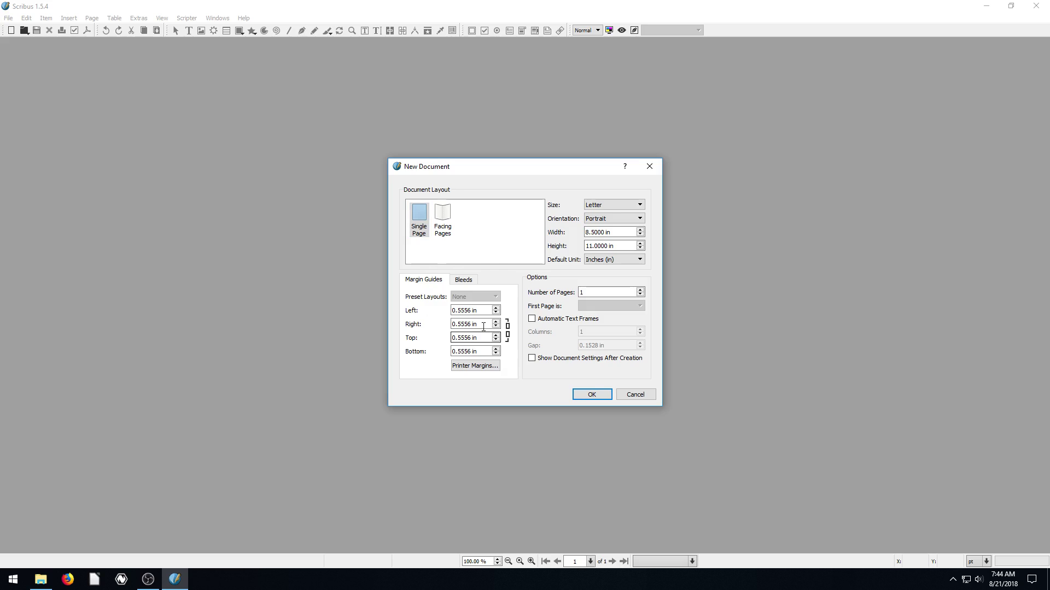
click(464, 280)
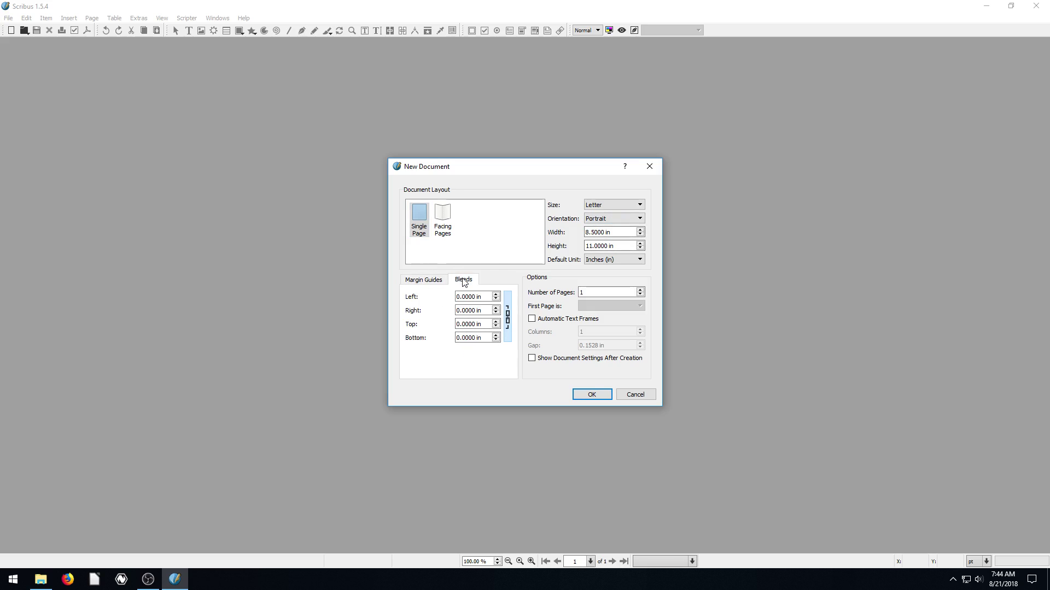
click(422, 281)
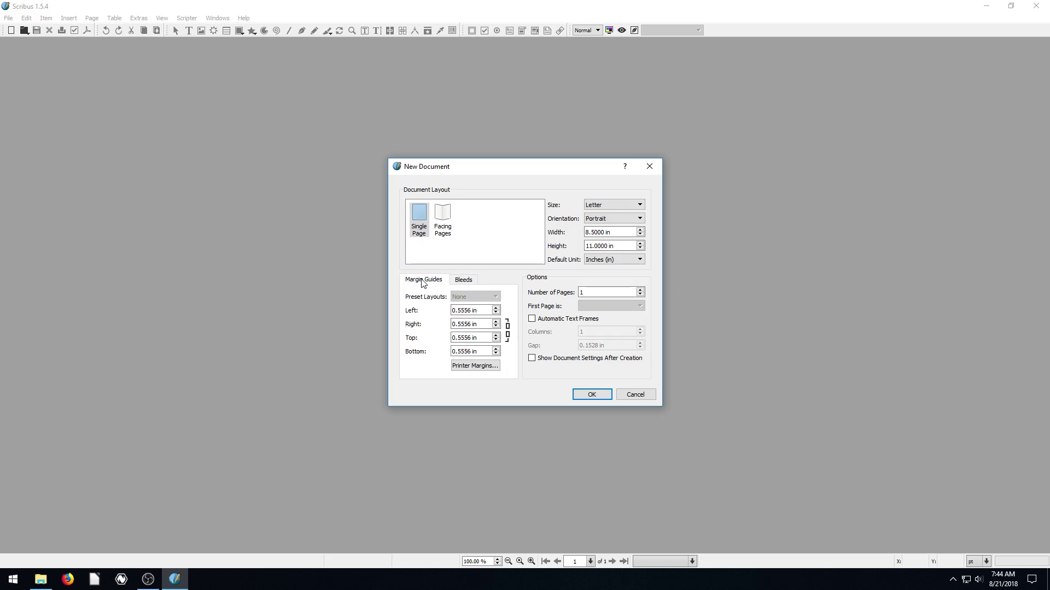
click(590, 393)
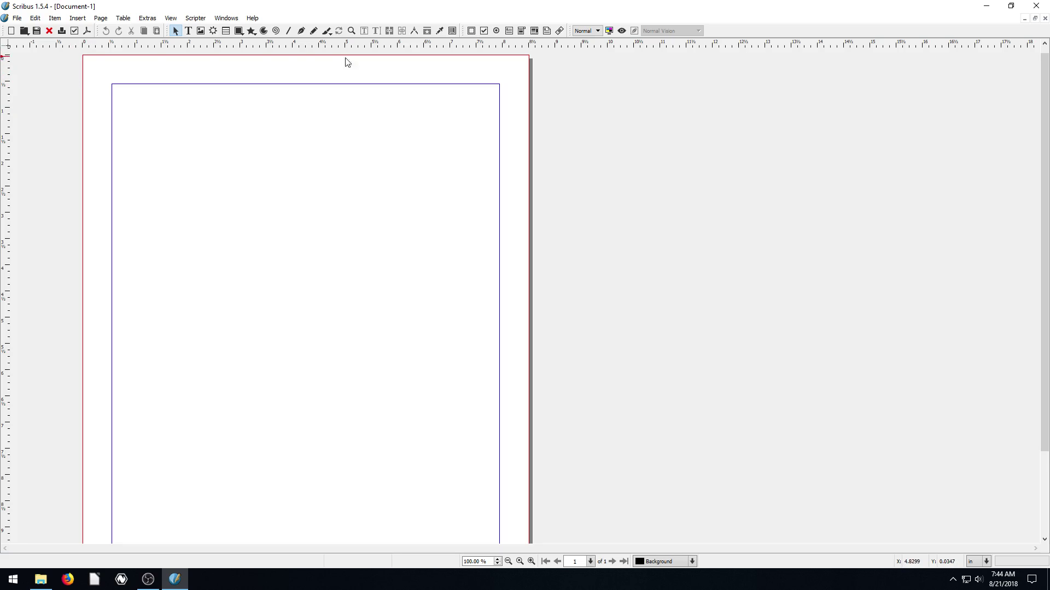
scroll(400, 239, down, 3)
scroll(368, 288, up, 3)
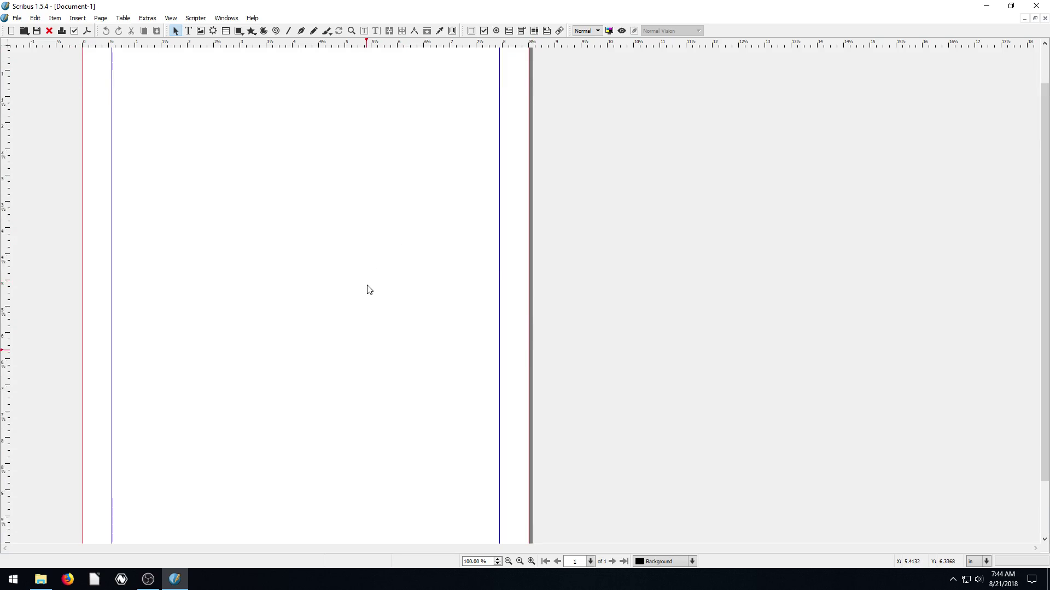
scroll(363, 284, down, 1)
scroll(290, 180, down, 3)
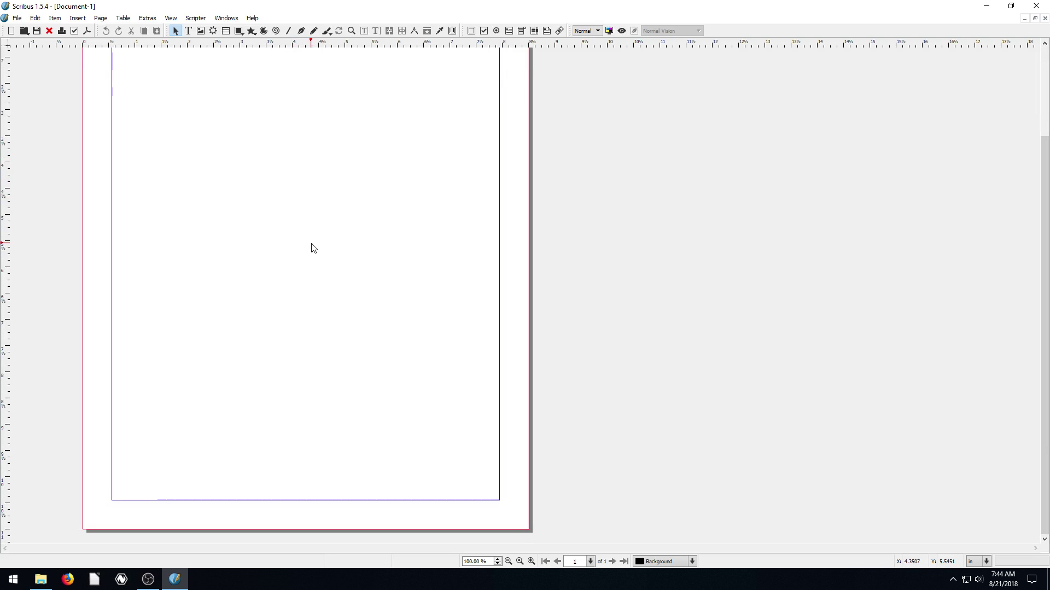
scroll(298, 241, up, 3)
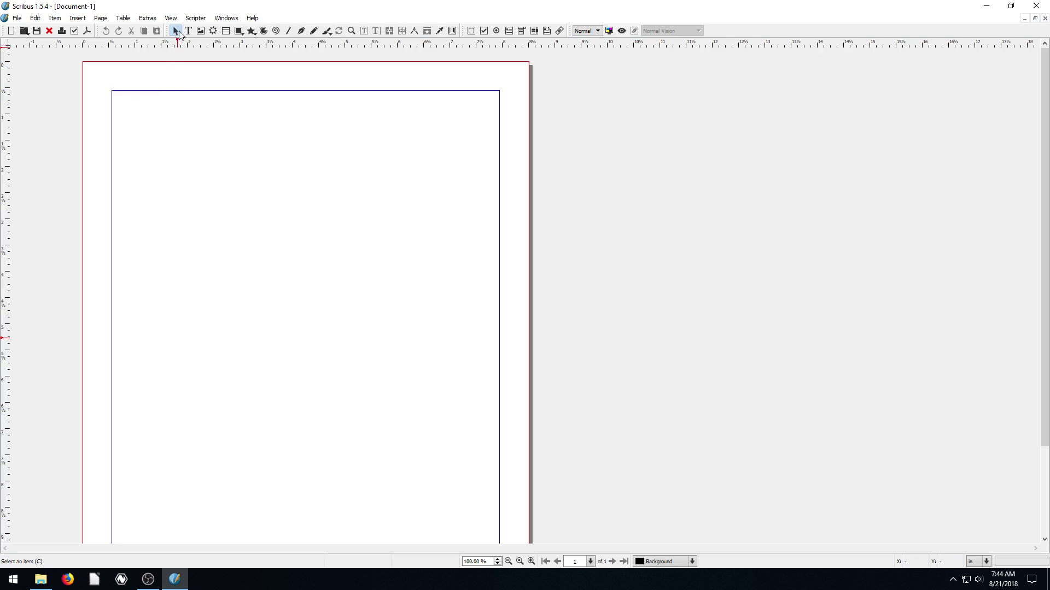
drag(275, 134, 492, 350)
drag(150, 131, 424, 285)
drag(562, 62, 324, 275)
drag(264, 203, 401, 315)
drag(228, 196, 314, 257)
drag(309, 158, 437, 260)
click(202, 31)
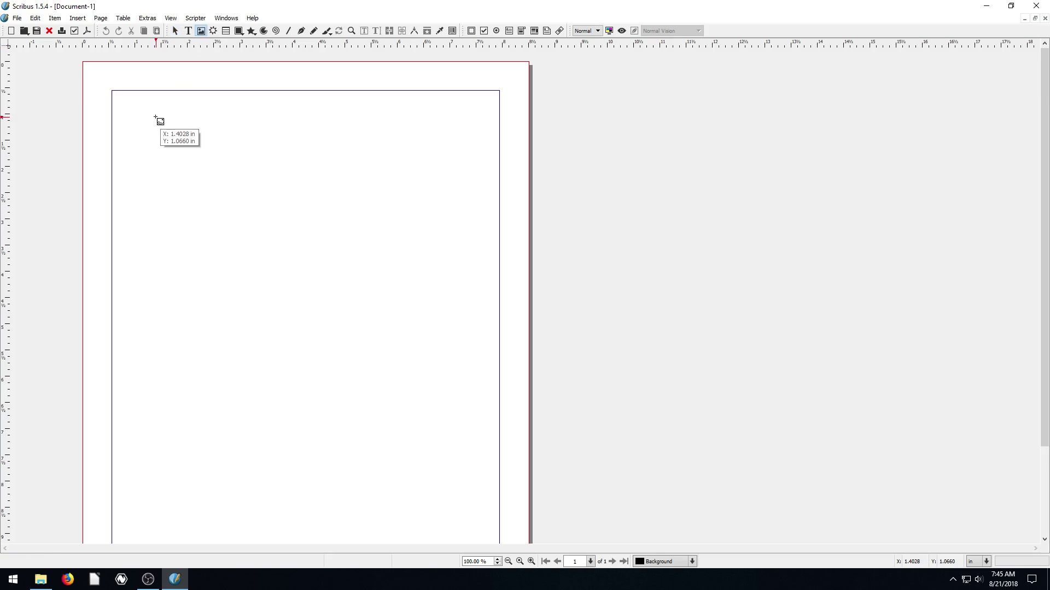
drag(156, 117, 376, 293)
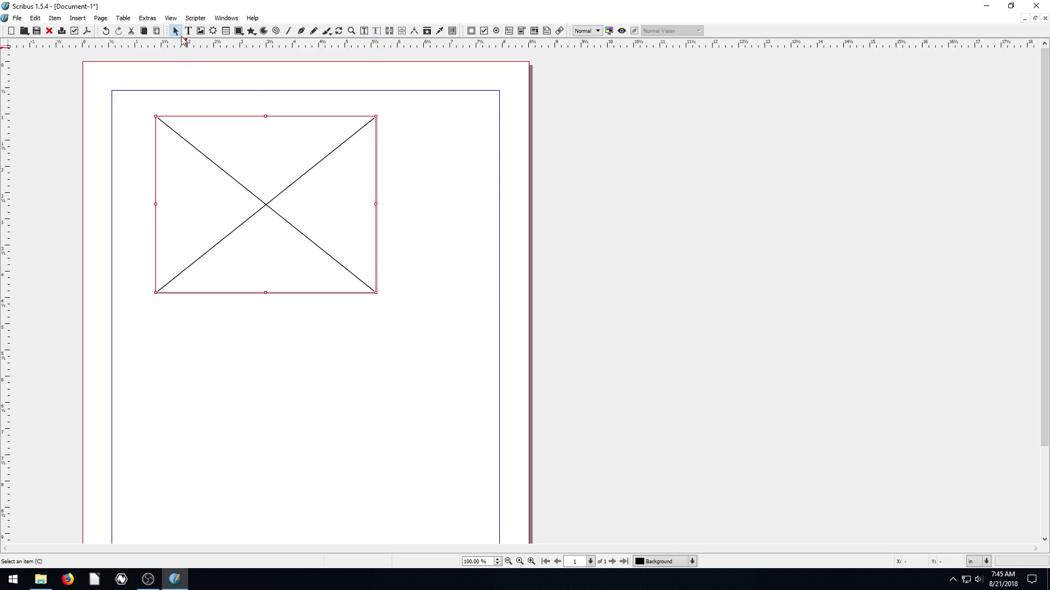
click(468, 341)
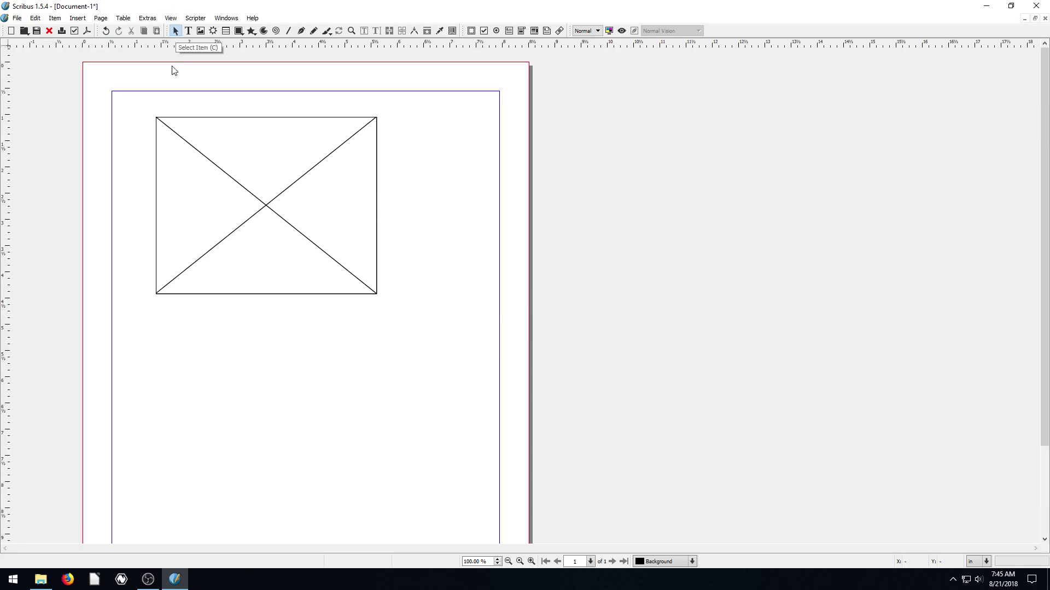
click(268, 209)
key(Delete)
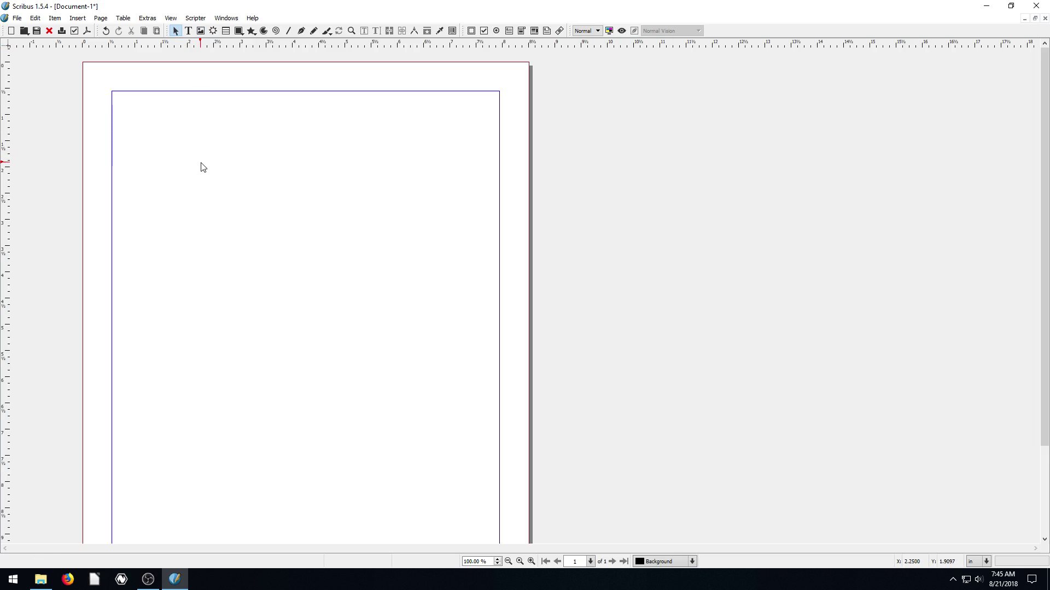
key(i)
mouse_move(160, 125)
mouse_down()
mouse_move(185, 162)
mouse_move(403, 340)
mouse_up()
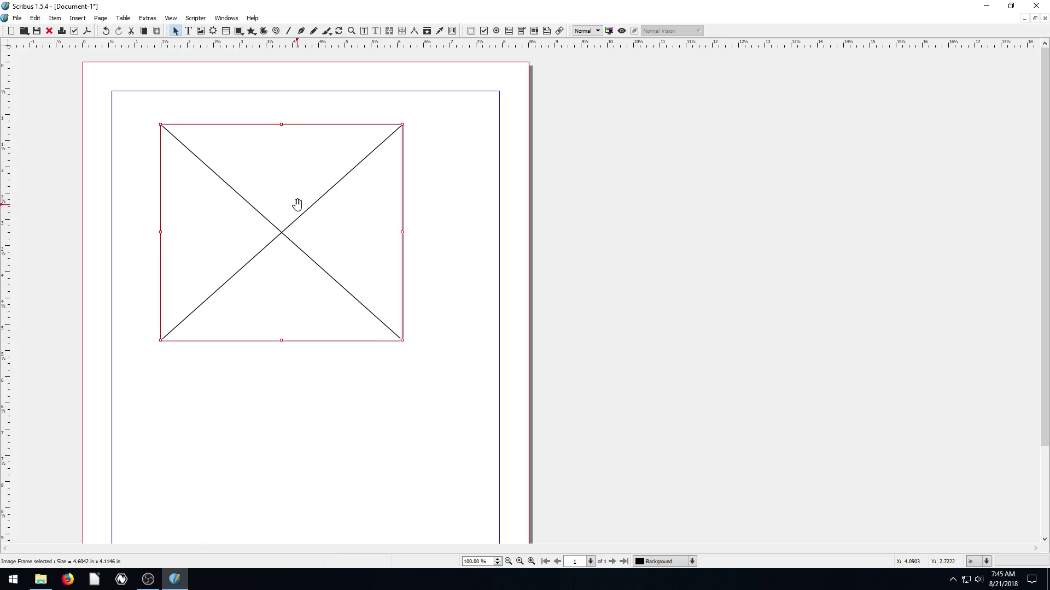
key(Delete)
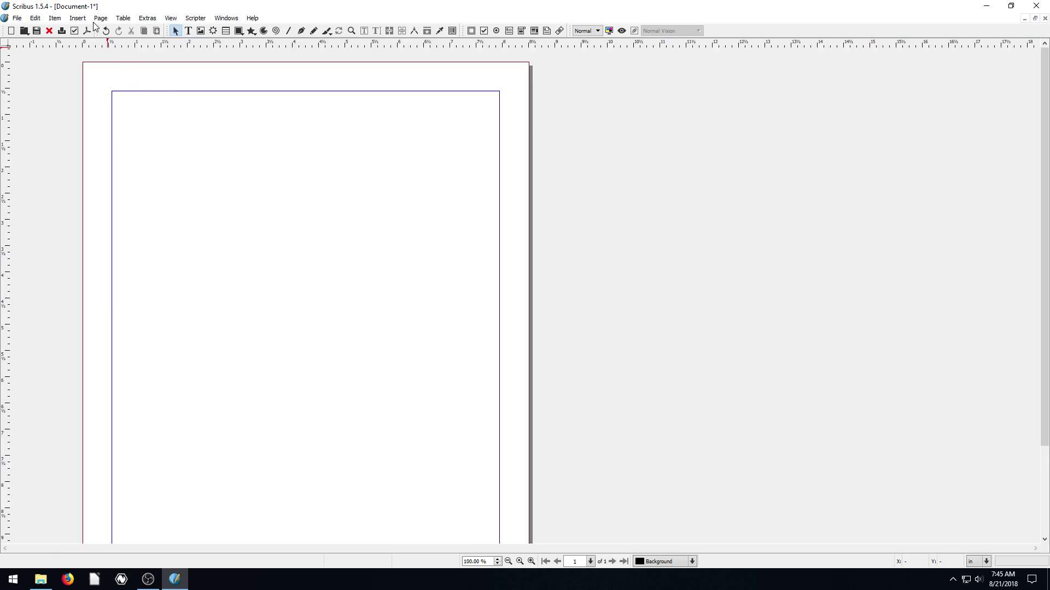
click(77, 18)
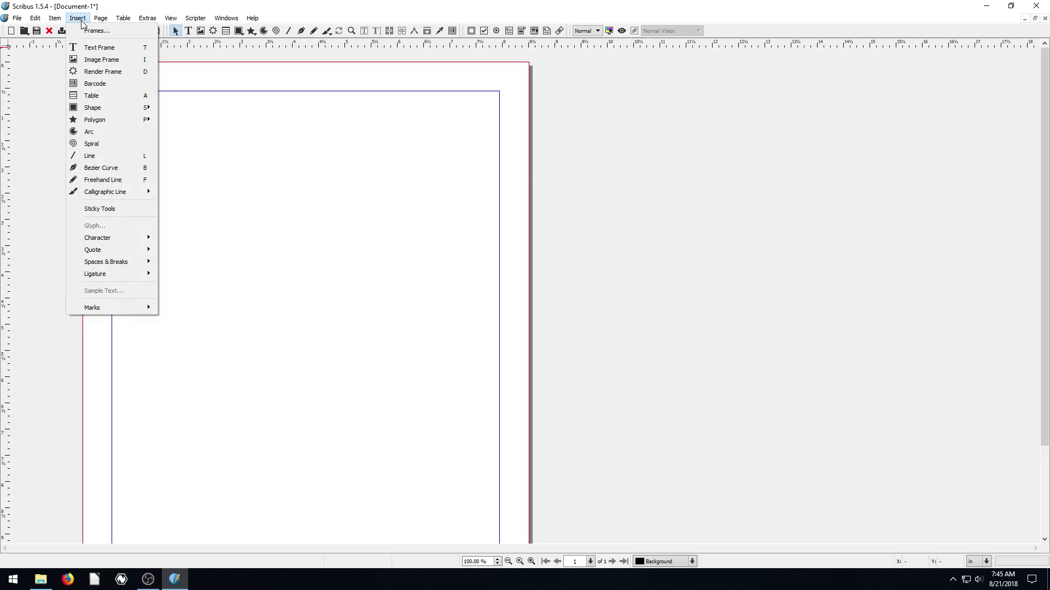
click(95, 64)
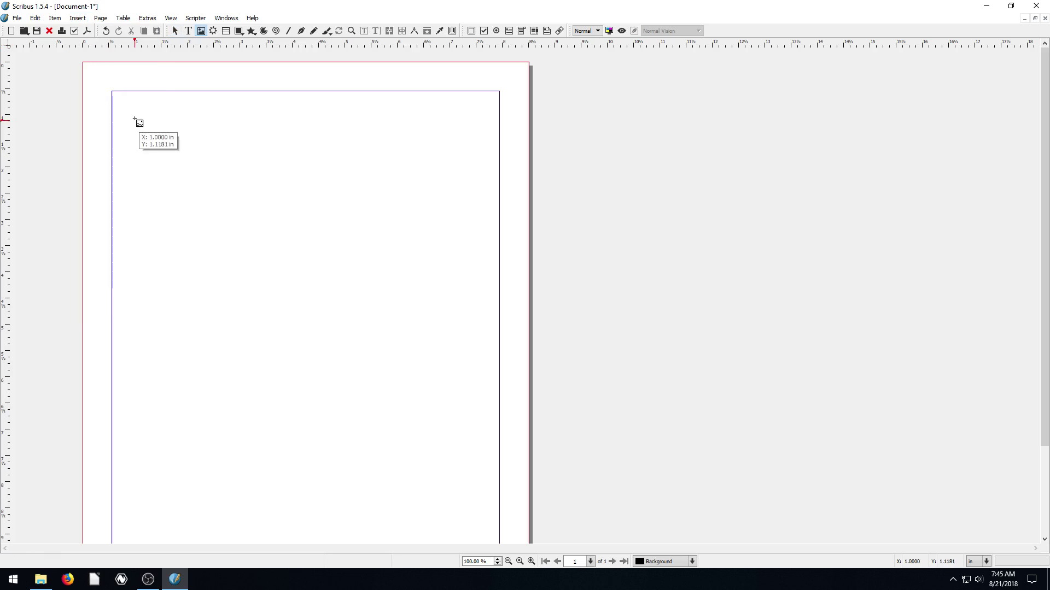
drag(112, 92, 303, 317)
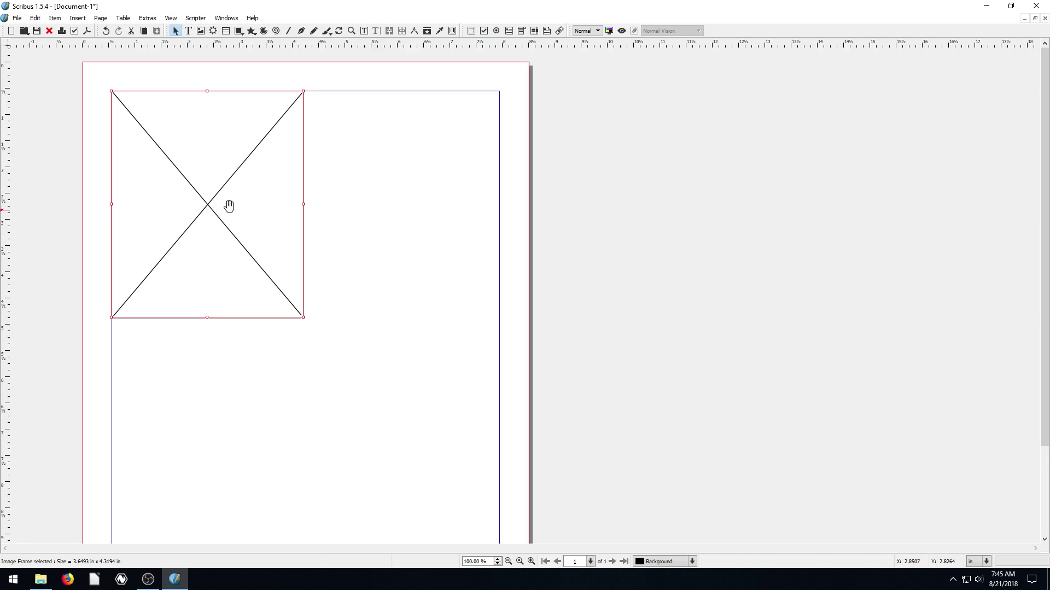
key(Delete)
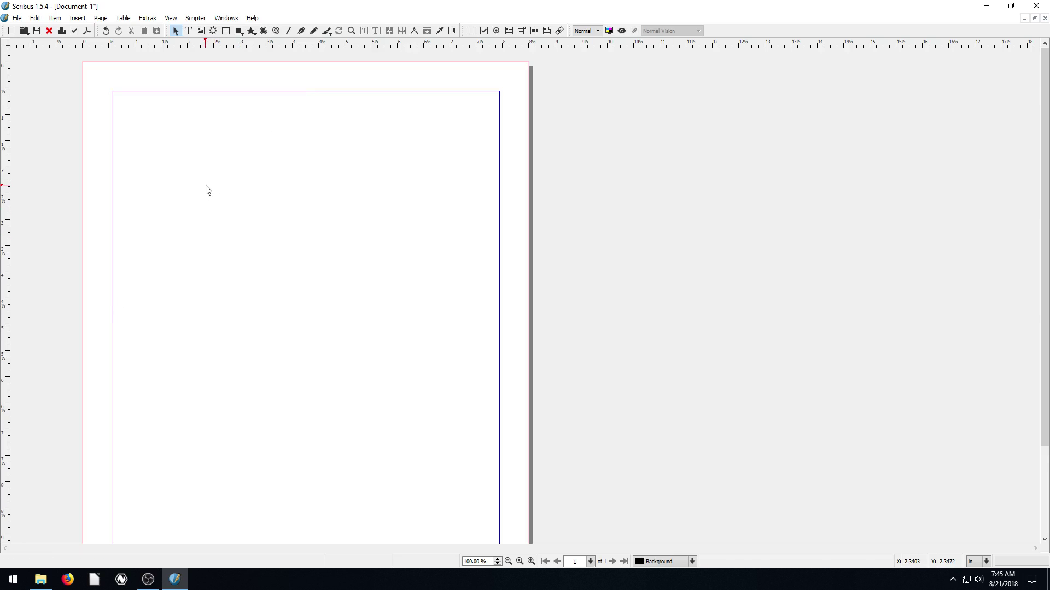
Scroll up and down over the blank Letter page to inspect it.
scroll(110, 155, down, 1)
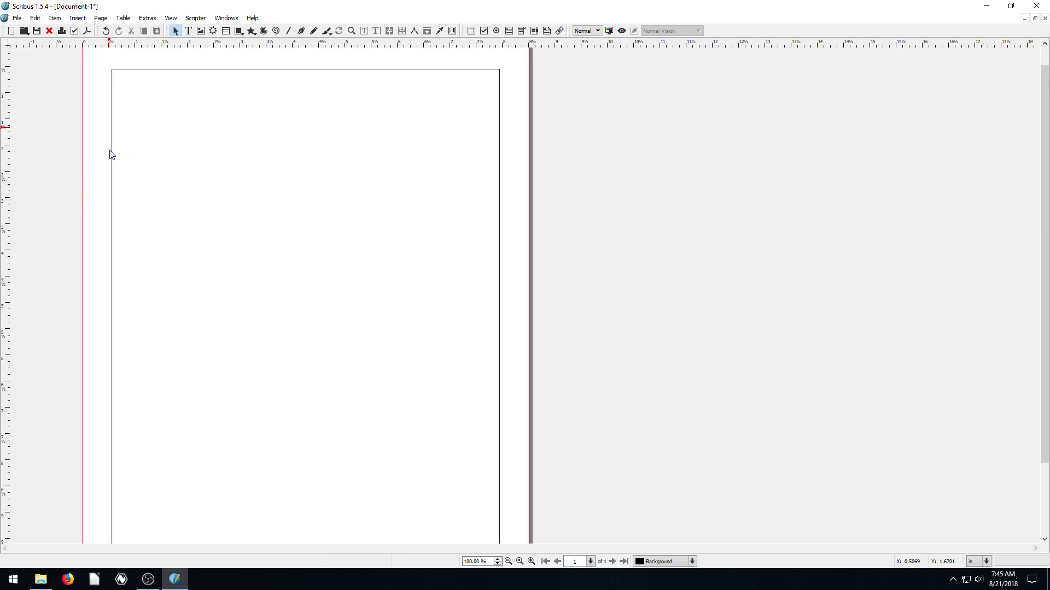
scroll(171, 199, up, 1)
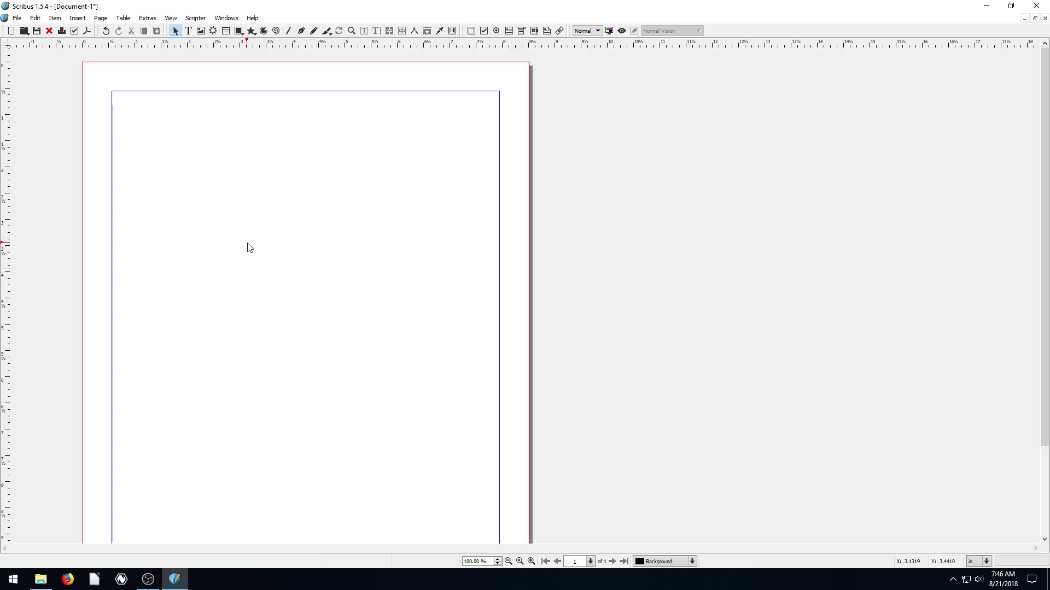
scroll(134, 200, down, 2)
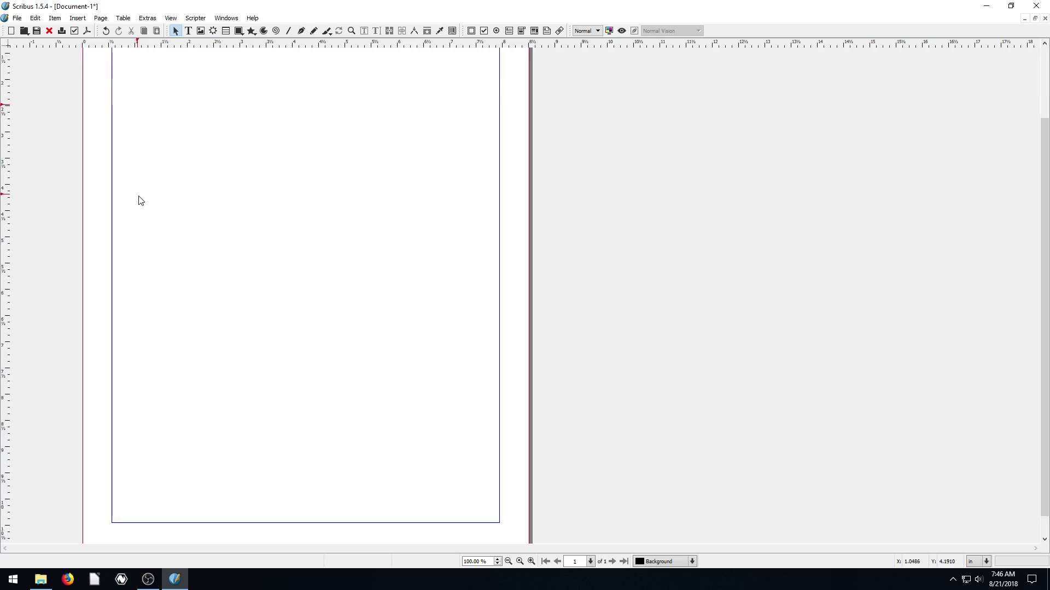
scroll(128, 148, up, 2)
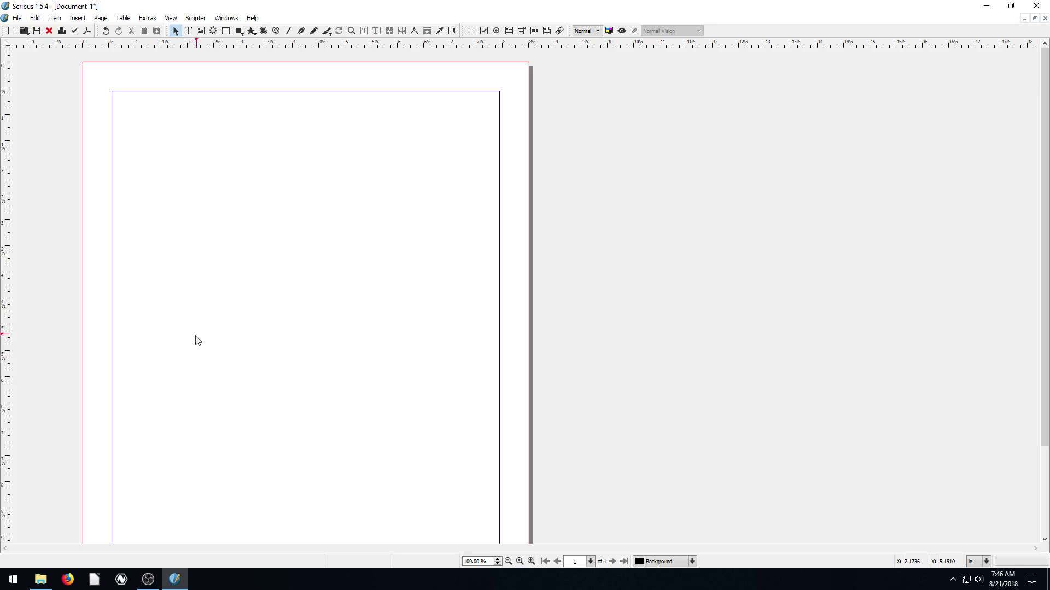
scroll(159, 335, down, 2)
scroll(159, 309, up, 2)
scroll(415, 120, down, 2)
scroll(344, 250, up, 2)
Draw a text frame filling the page margins and type 'This is my text' into it.
click(188, 30)
drag(113, 93, 499, 500)
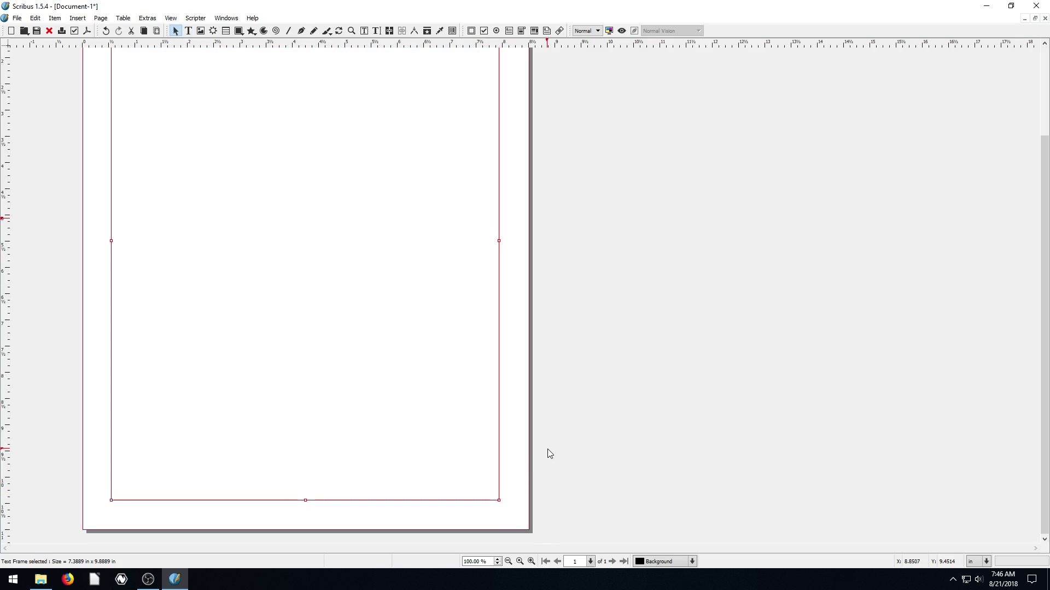
scroll(481, 443, up, 2)
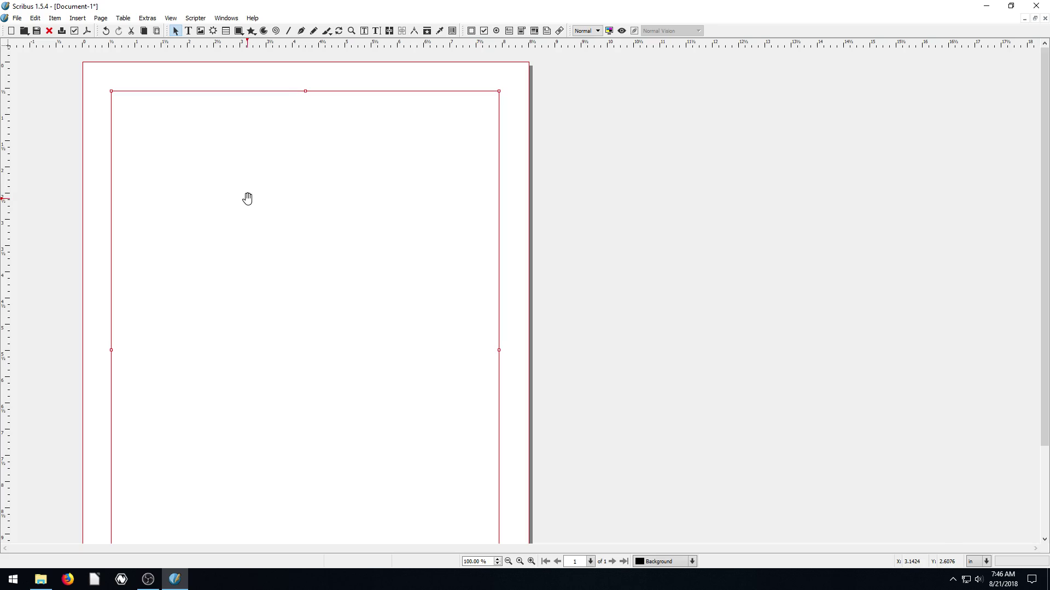
double_click(236, 153)
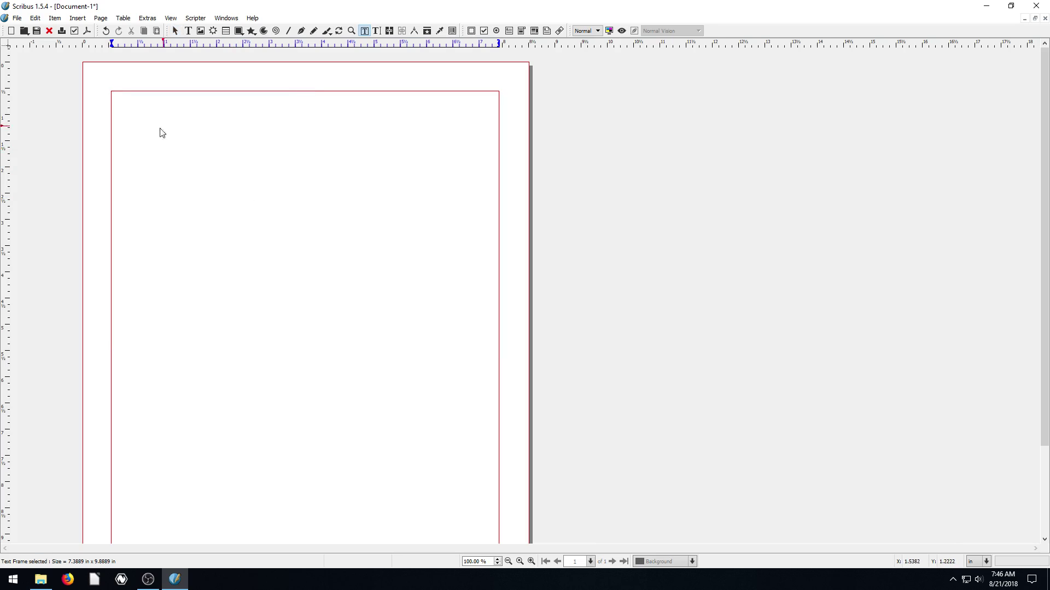
scroll(139, 125, down, 2)
scroll(199, 332, up, 2)
scroll(219, 282, down, 2)
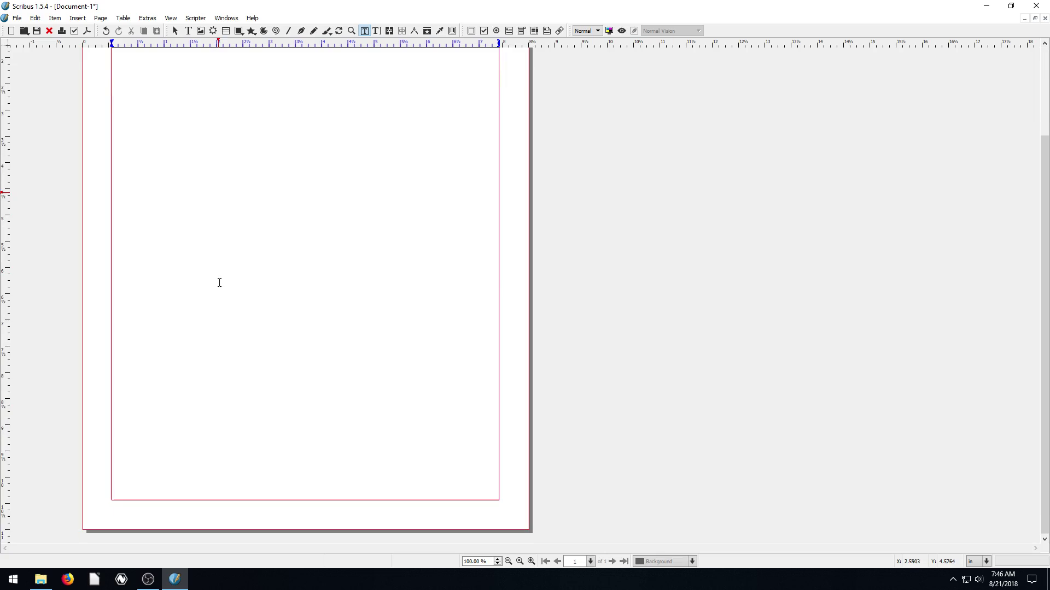
text(Thi)
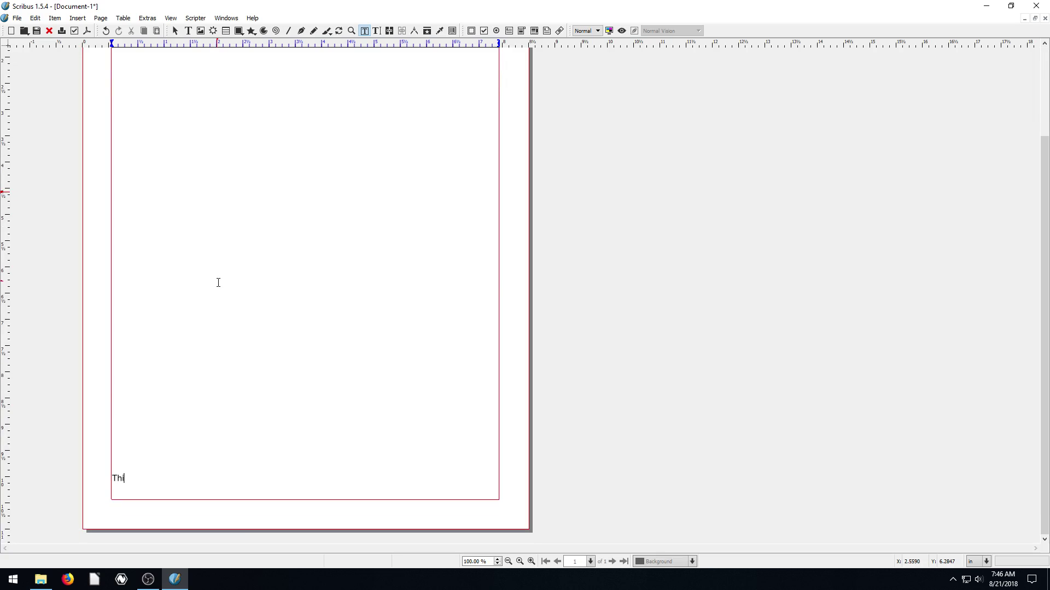
text(s is my text)
Leave text editing, move the full-page text frame aside, and delete it.
scroll(265, 204, up, 2)
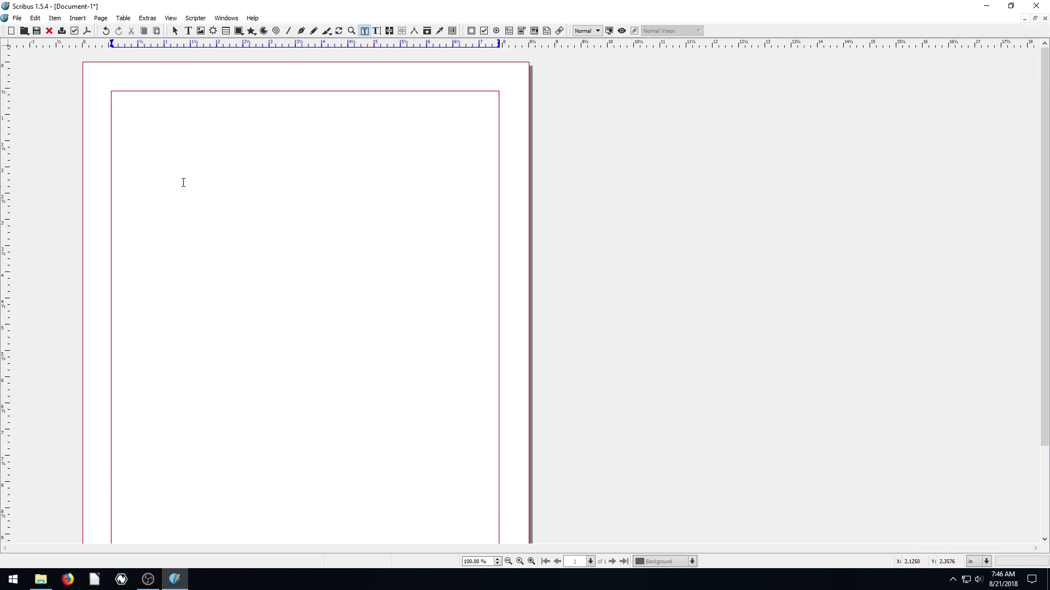
scroll(98, 160, down, 2)
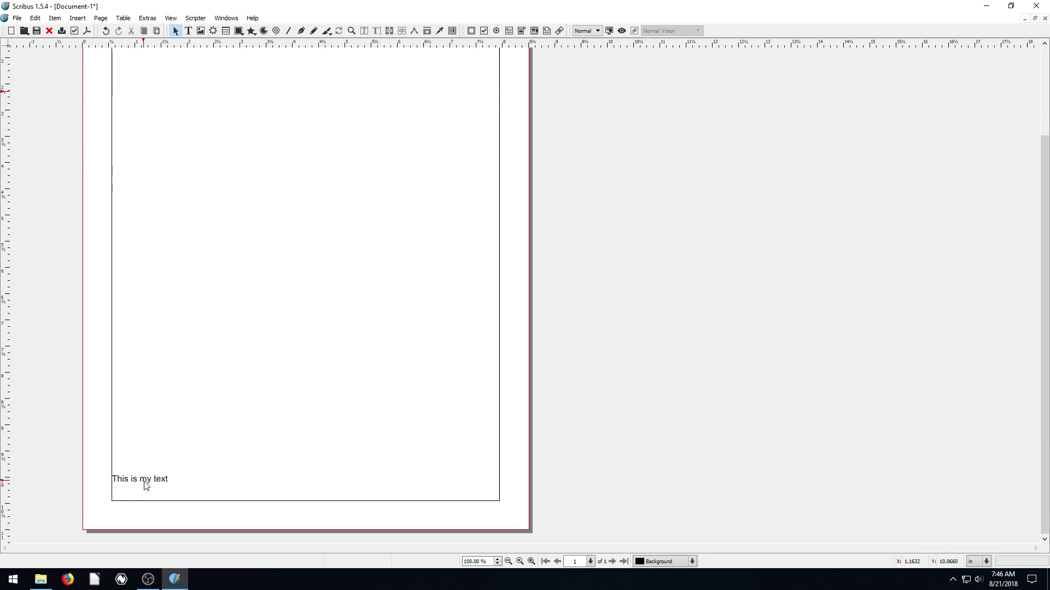
key(Escape)
drag(137, 475, 229, 393)
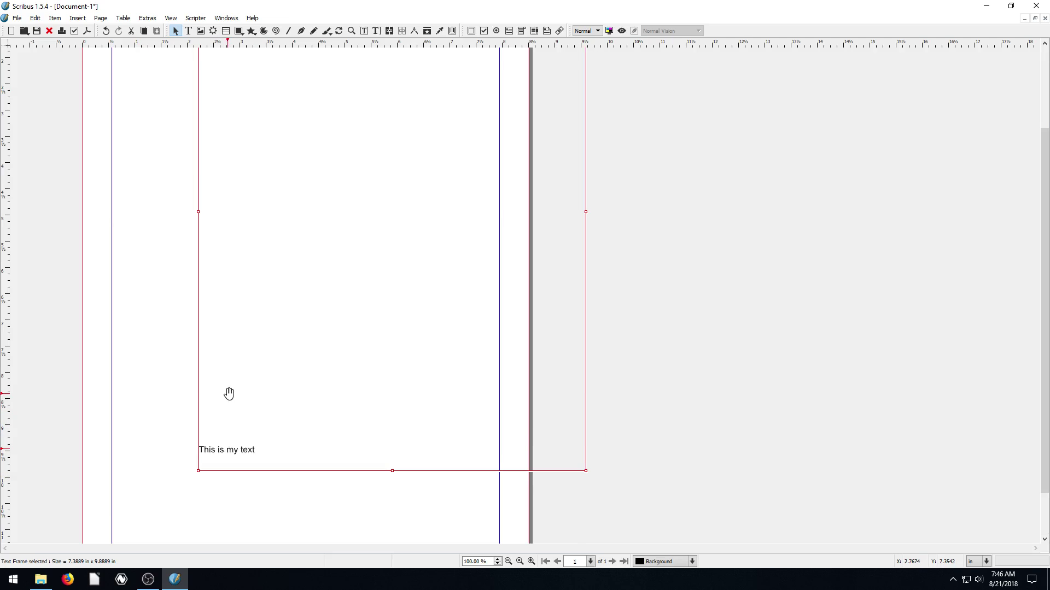
key(Delete)
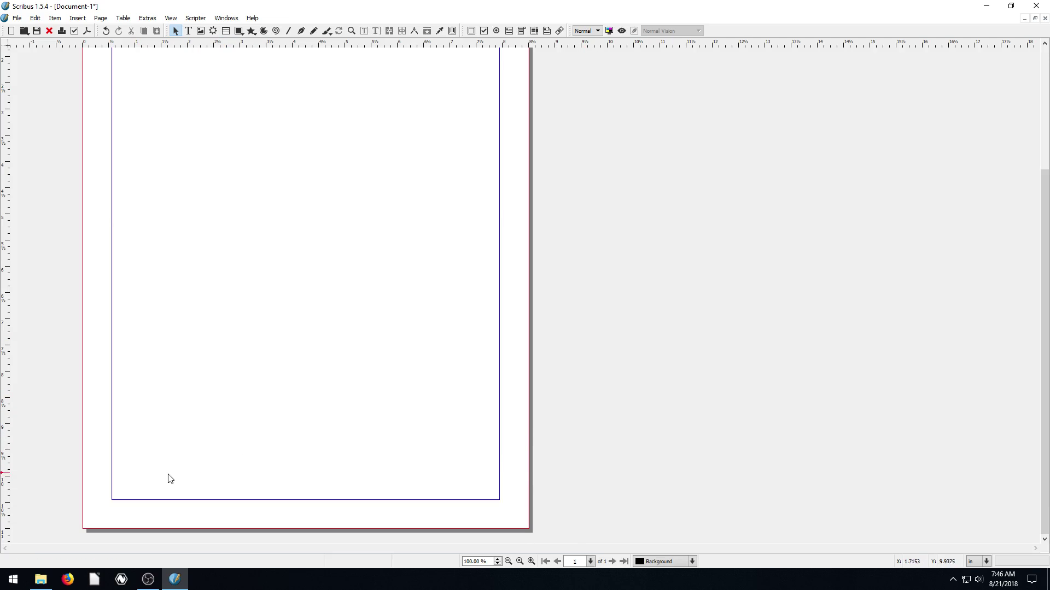
Draw a thin 7.3889 × 0.8194 in text frame along the page bottom and type 'This ios' into it.
click(188, 30)
drag(112, 458, 499, 500)
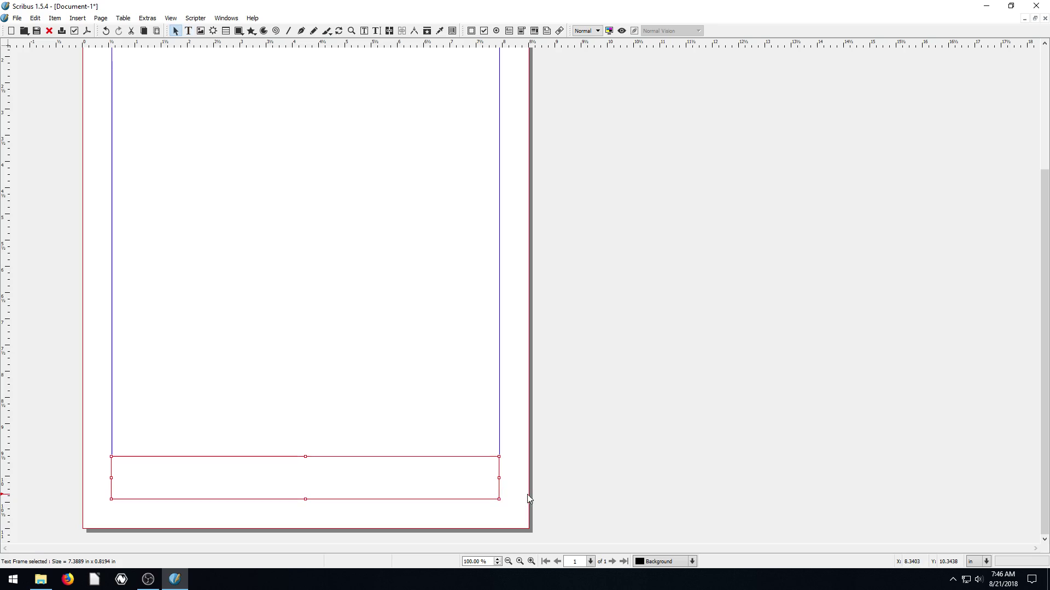
double_click(242, 481)
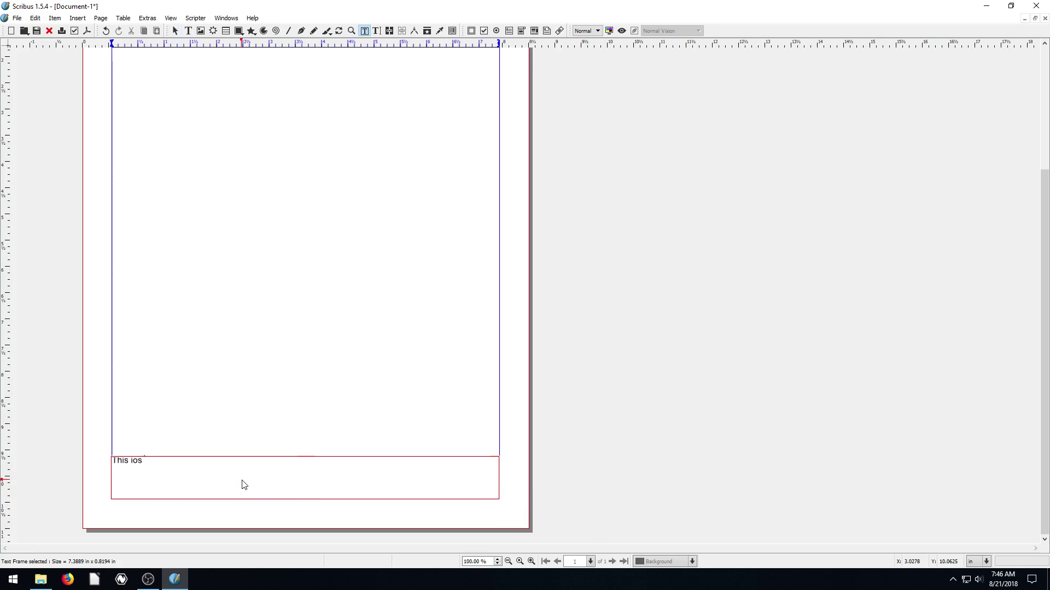
text(This ios)
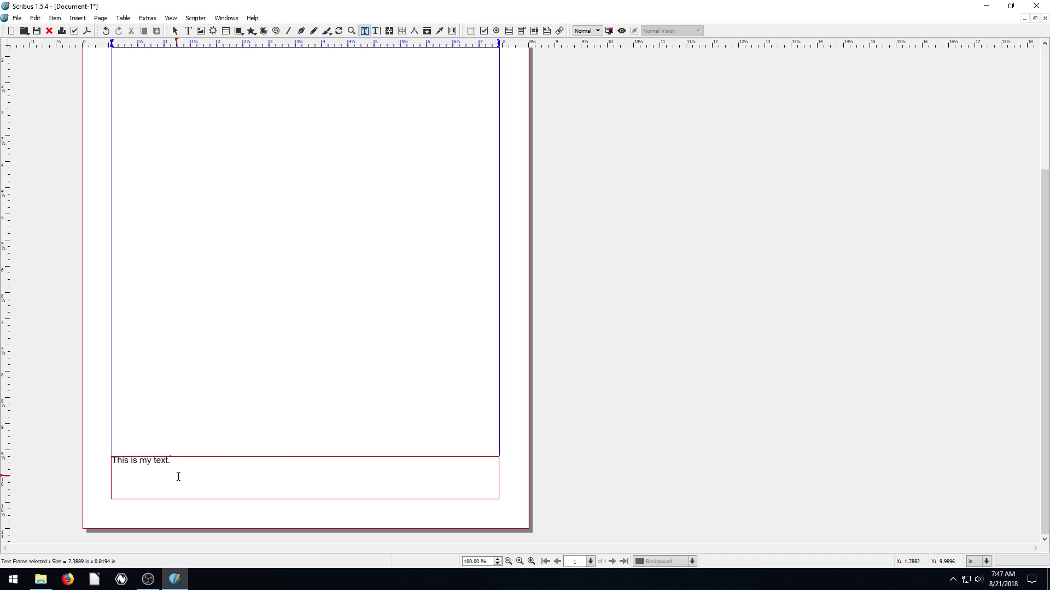
scroll(186, 306, up, 3)
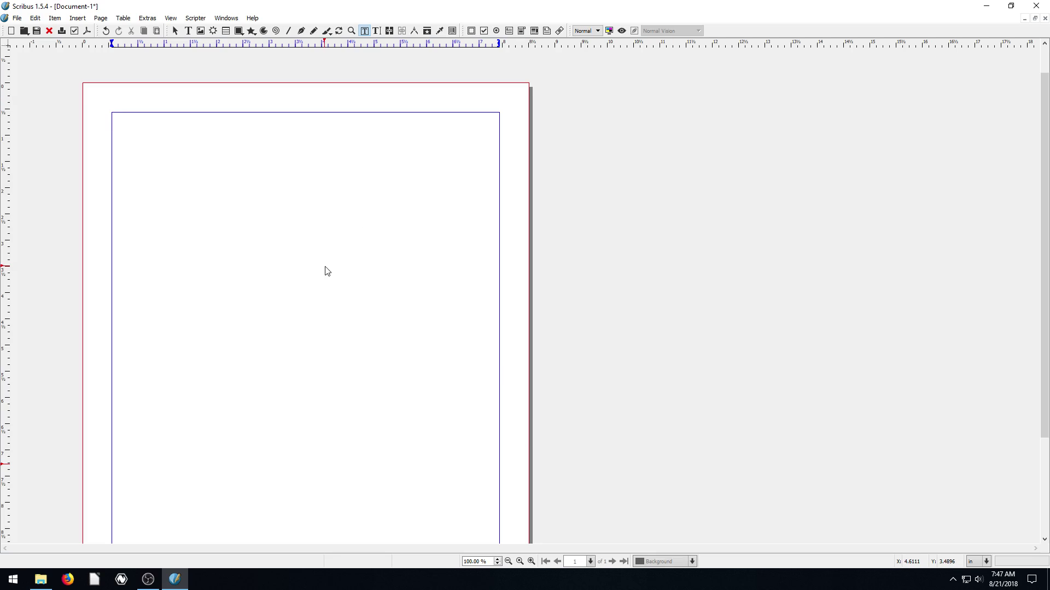
scroll(311, 272, down, 2)
scroll(269, 300, down, 1)
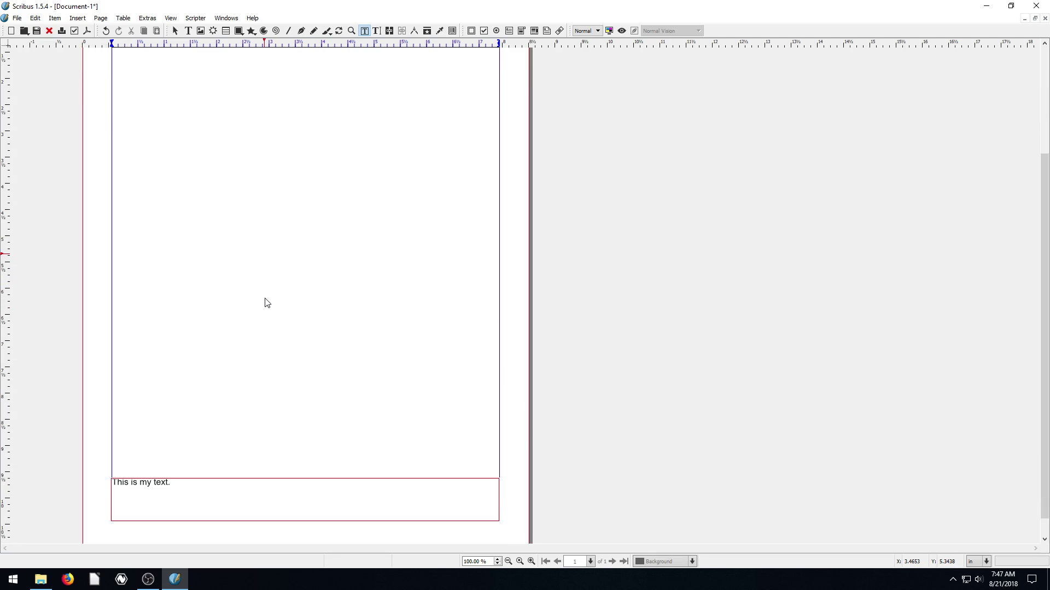
click(104, 366)
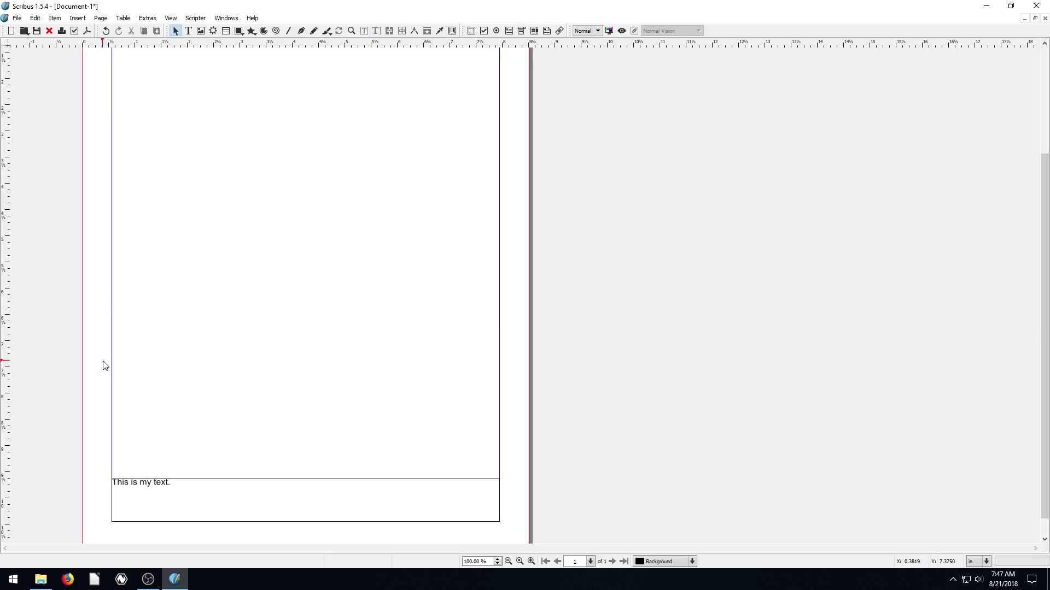
scroll(98, 292, up, 2)
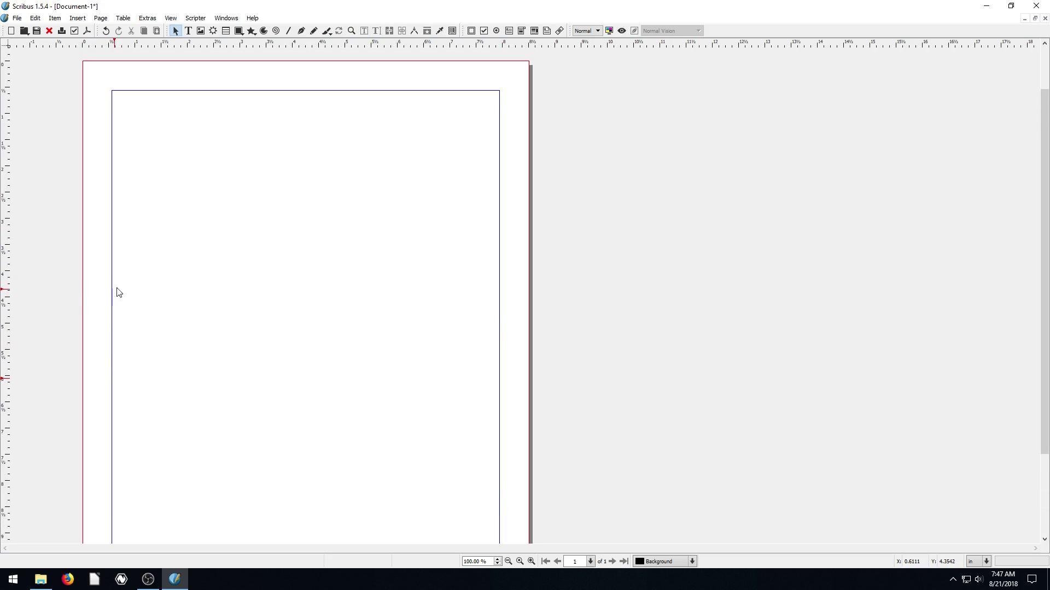
scroll(123, 279, down, 2)
scroll(181, 312, down, 1)
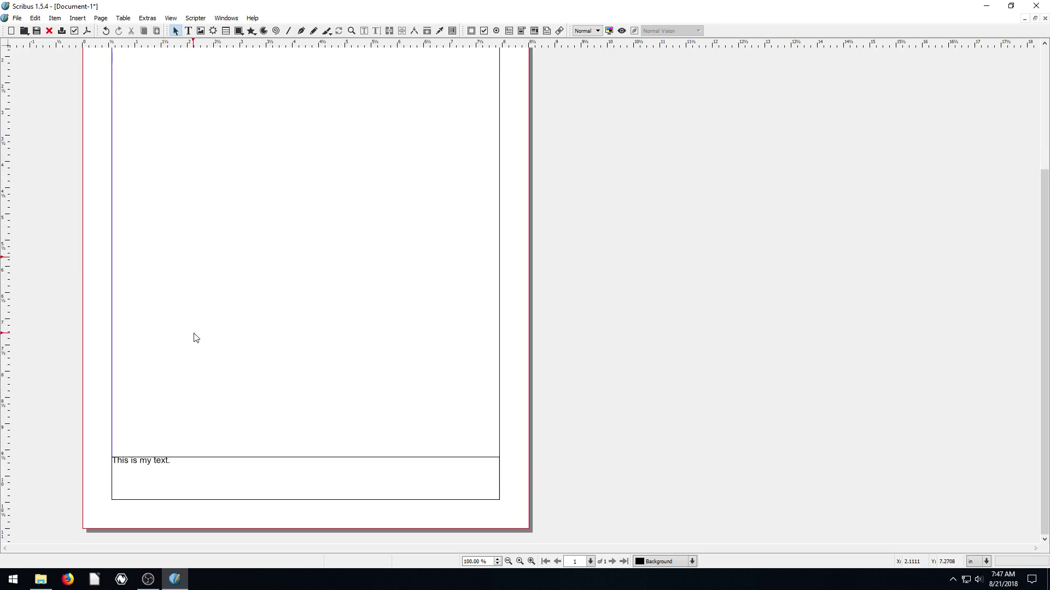
scroll(192, 295, up, 2)
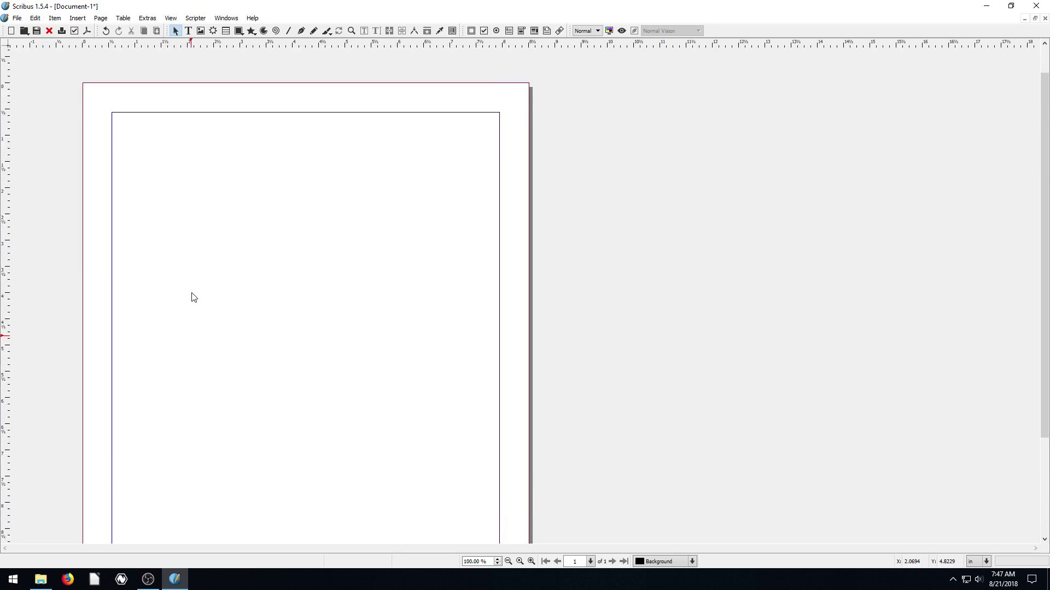
Draw a full-page image frame, then delete it as oversized.
click(201, 31)
drag(112, 70, 500, 499)
scroll(238, 199, down, 2)
scroll(280, 243, up, 2)
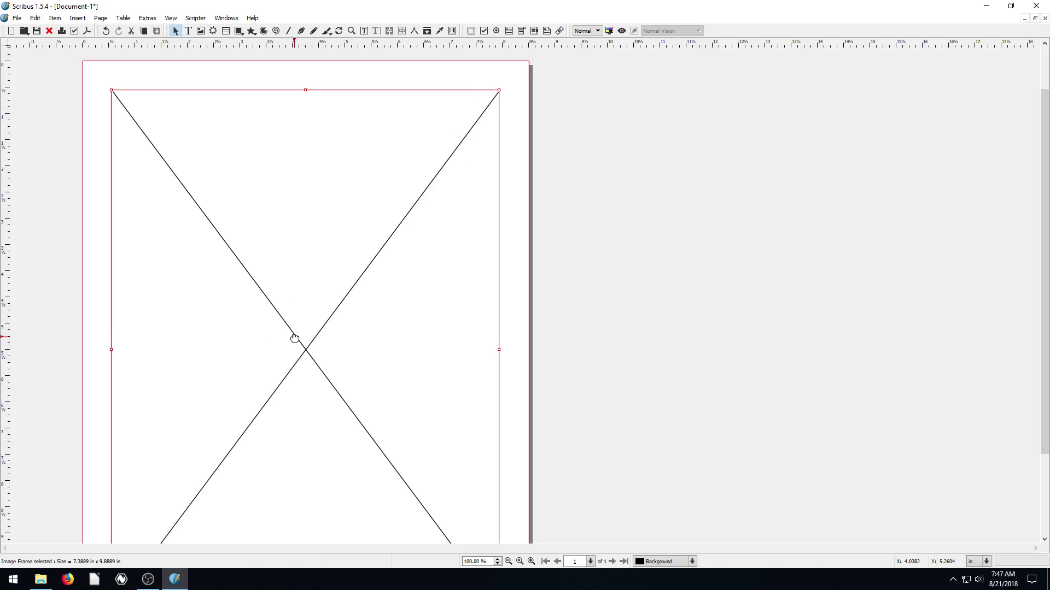
key(Delete)
Draw a 3.2708 × 3.2569 in square image frame in the page's top-right margin corner.
click(201, 31)
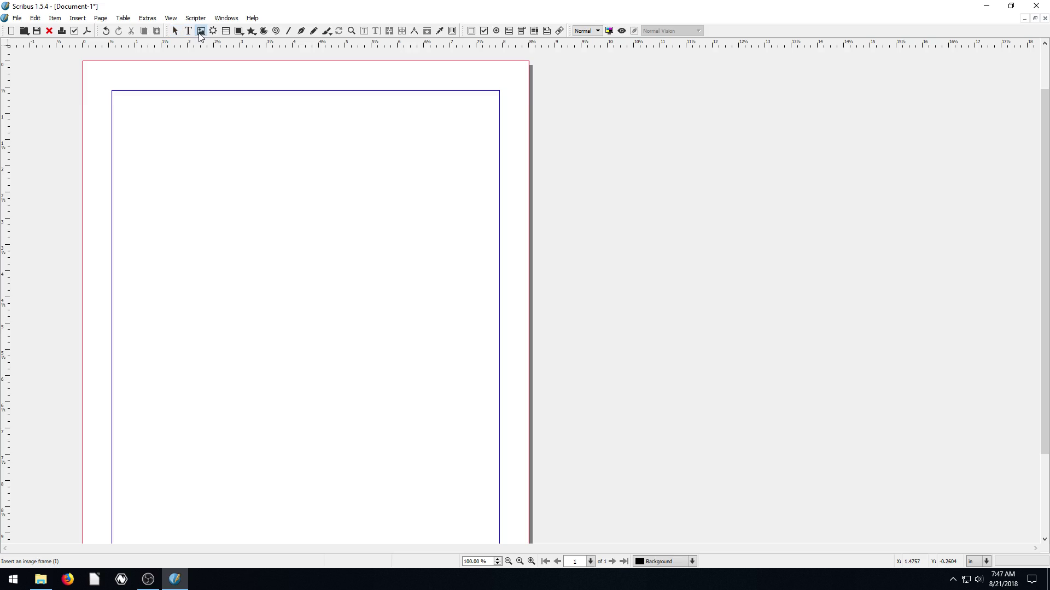
drag(328, 91, 498, 260)
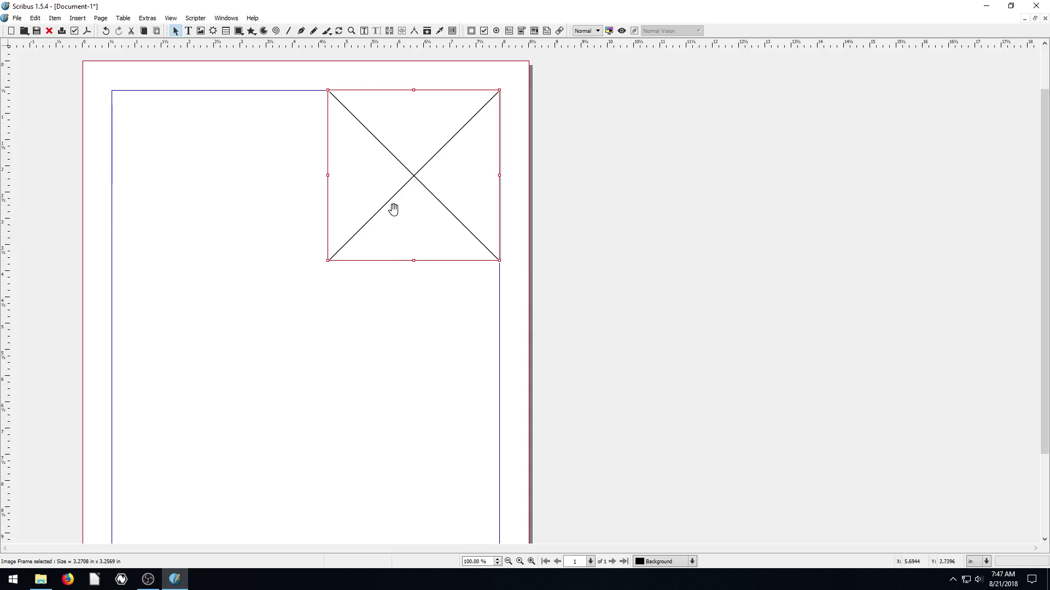
scroll(356, 147, down, 2)
scroll(356, 147, down, 2)
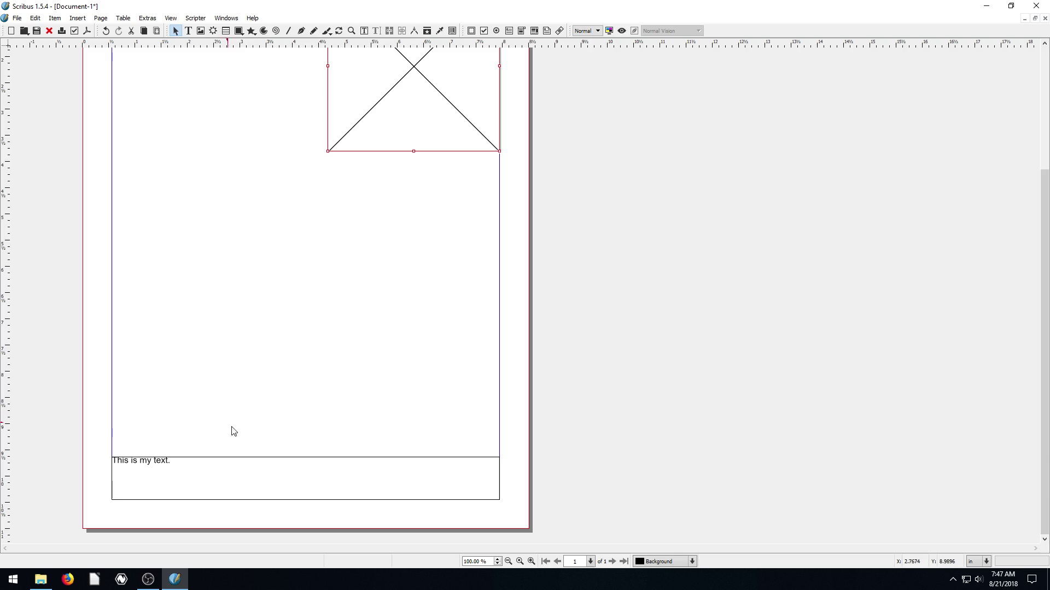
Deselect the image frame and select the bottom text frame.
click(170, 387)
click(185, 461)
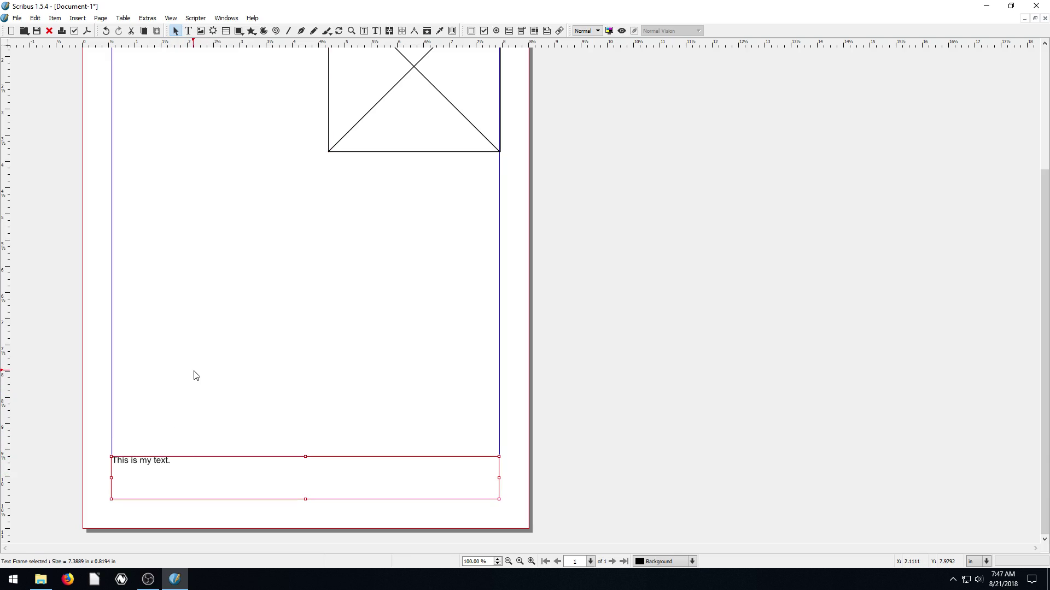
scroll(230, 319, up, 3)
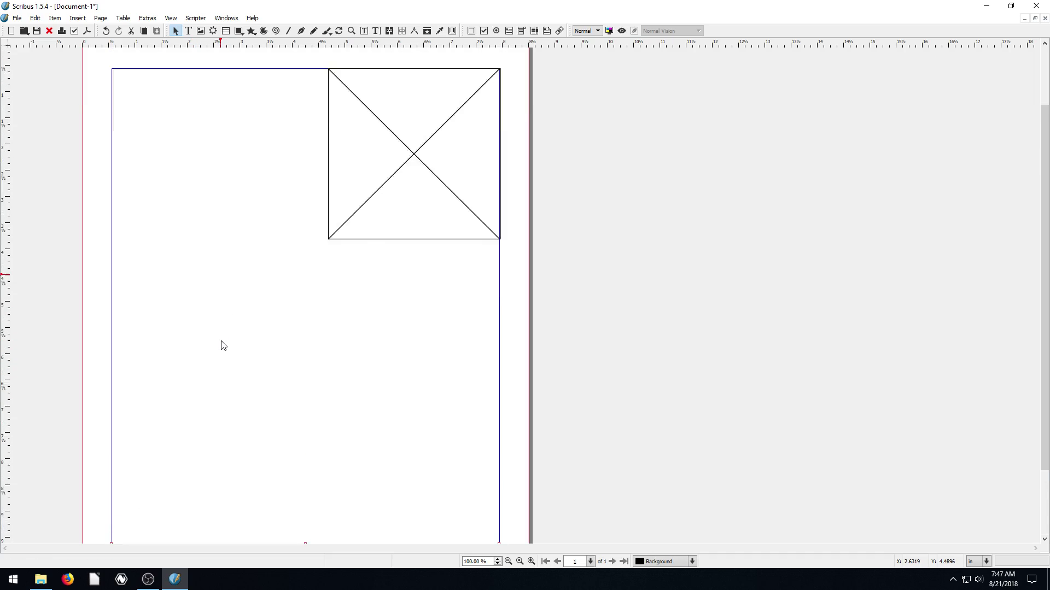
scroll(223, 345, down, 1)
scroll(238, 339, up, 4)
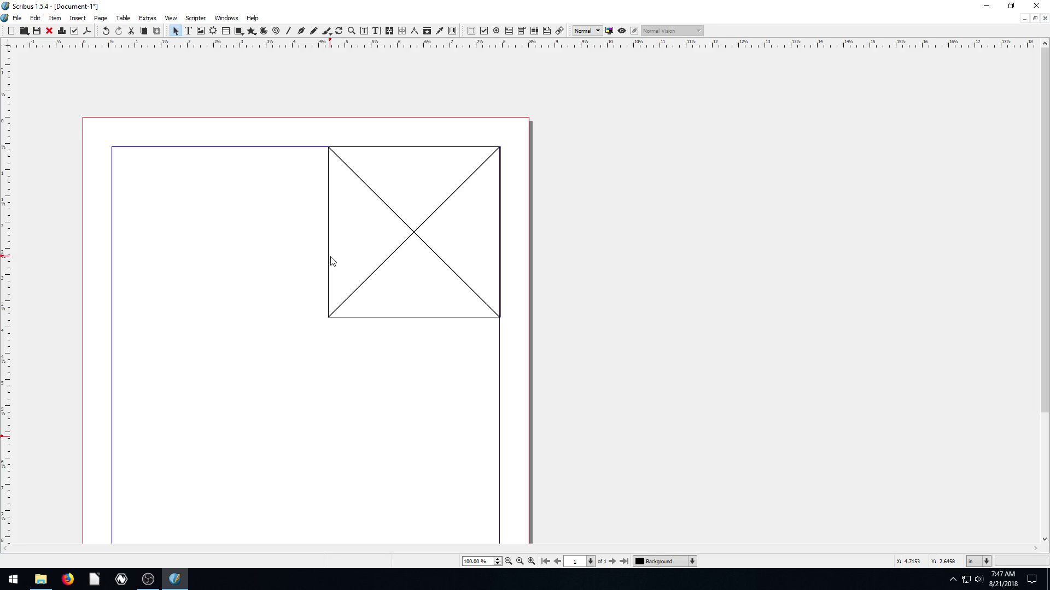
scroll(338, 263, down, 1)
scroll(347, 265, down, 1)
scroll(348, 265, up, 1)
Load tjfree_icon_sq.png into the top-right image frame using Get Image.
right_click(408, 221)
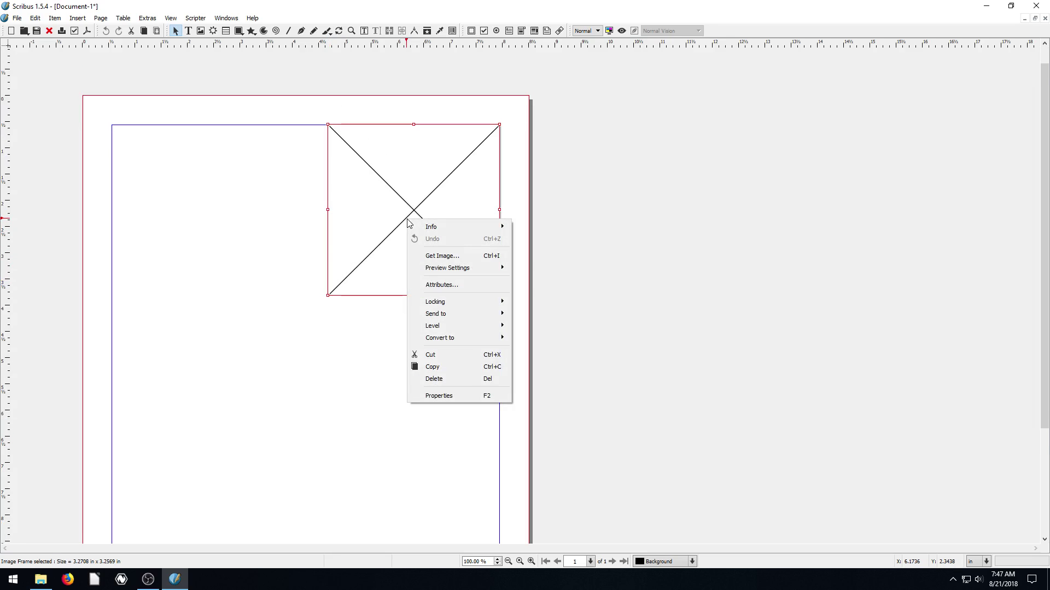
click(434, 256)
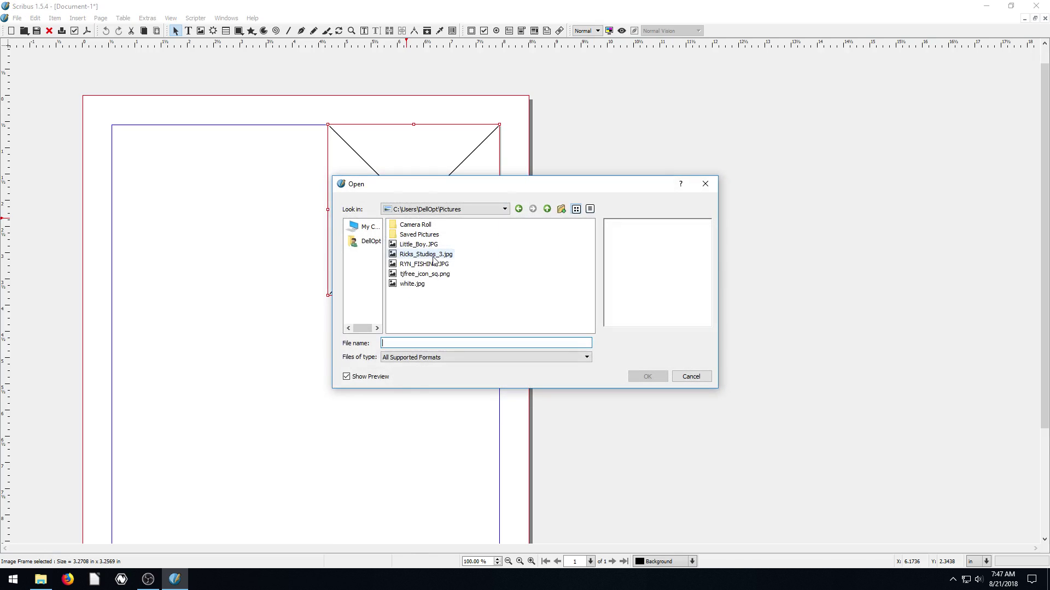
drag(492, 185, 606, 183)
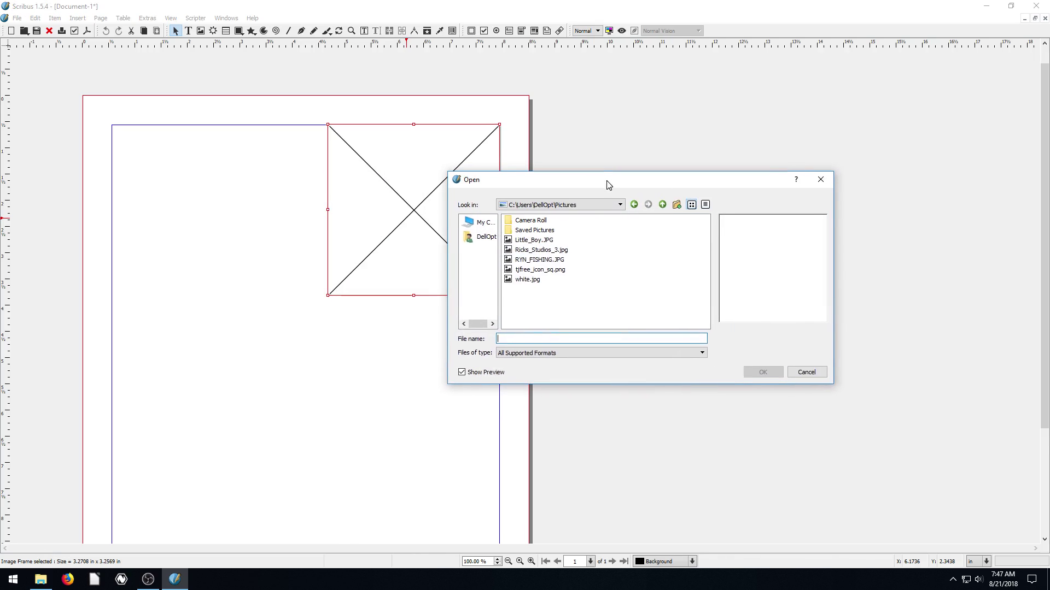
click(524, 273)
click(768, 376)
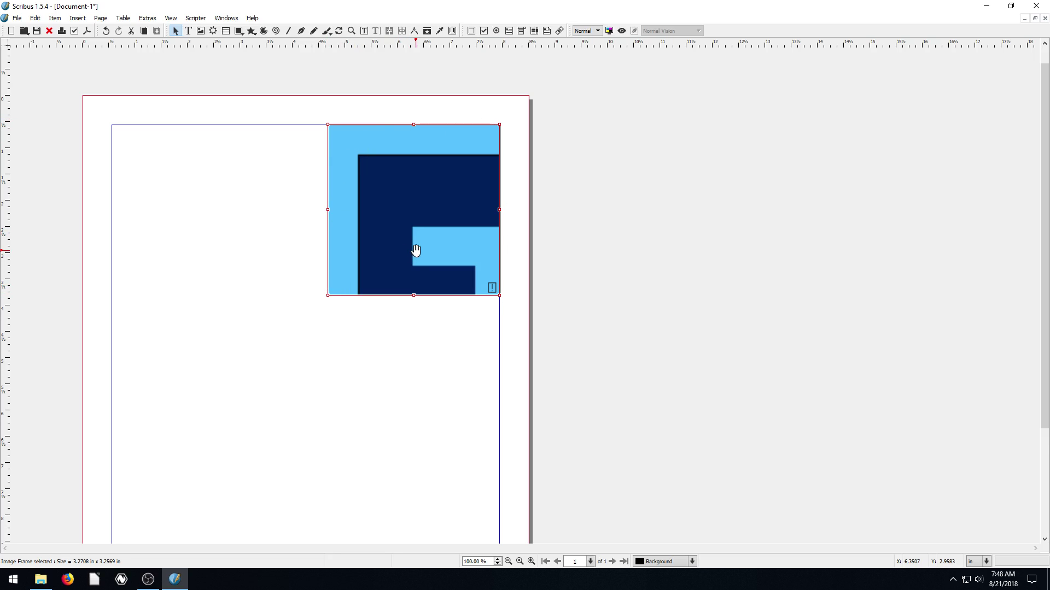
Pan the icon inside its frame by dragging and arrow keys until the light-blue shapes show.
double_click(435, 226)
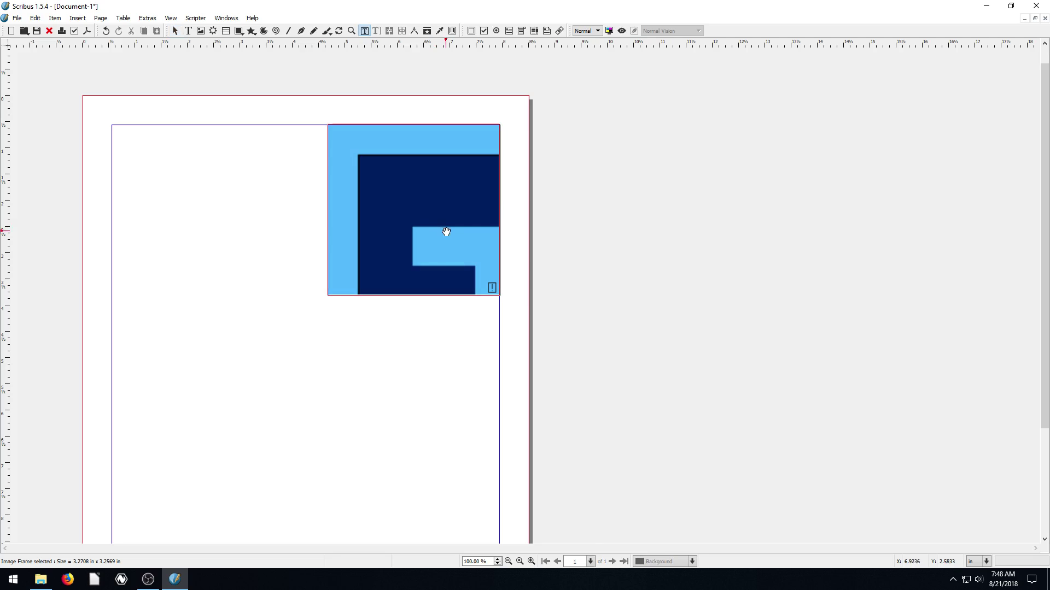
drag(445, 232, 335, 283)
key(Up)
key(Up)
key(Up)
key(Up)
key(Left)
key(Left)
key(Left)
key(Left)
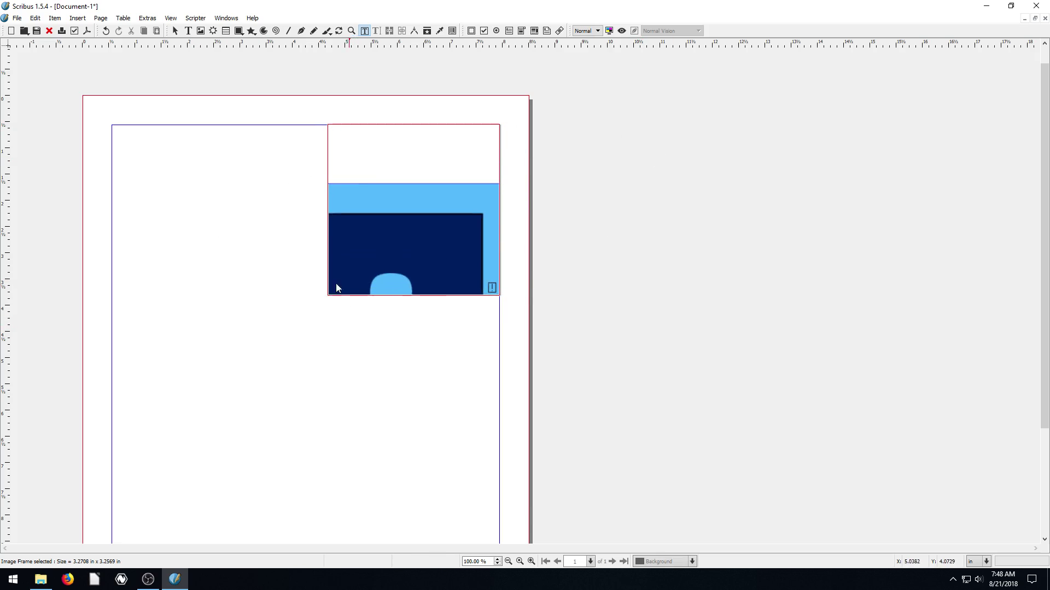
drag(457, 216, 462, 241)
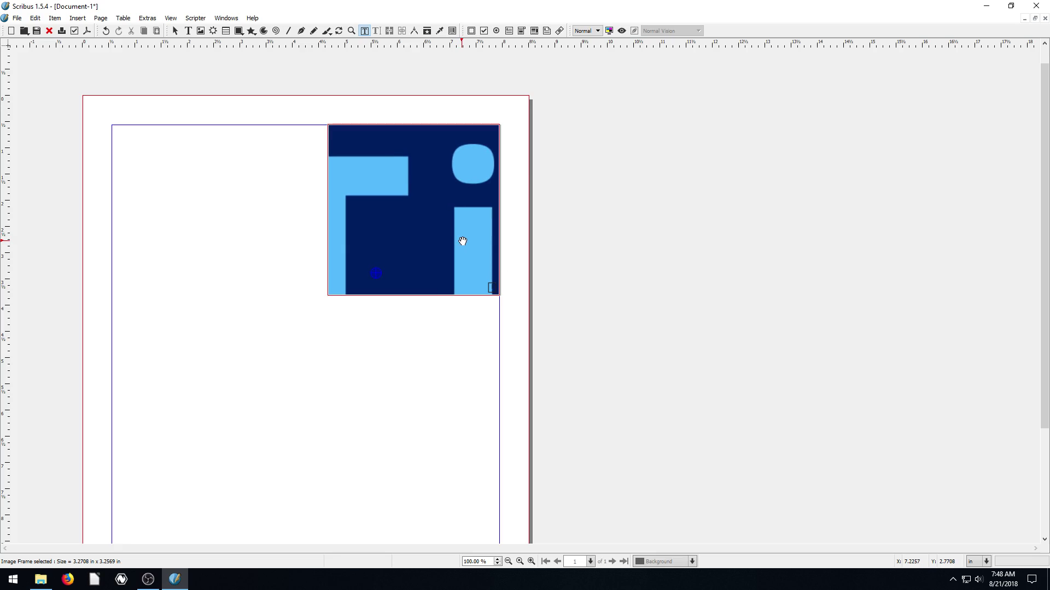
key(Escape)
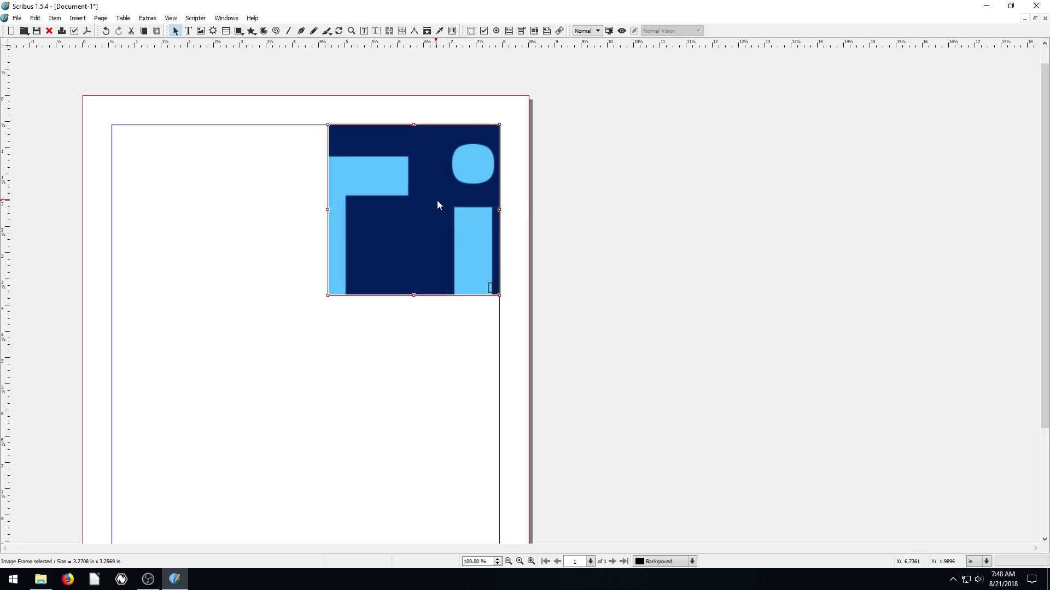
Scale the Tj picture to fit inside its square frame.
right_click(437, 201)
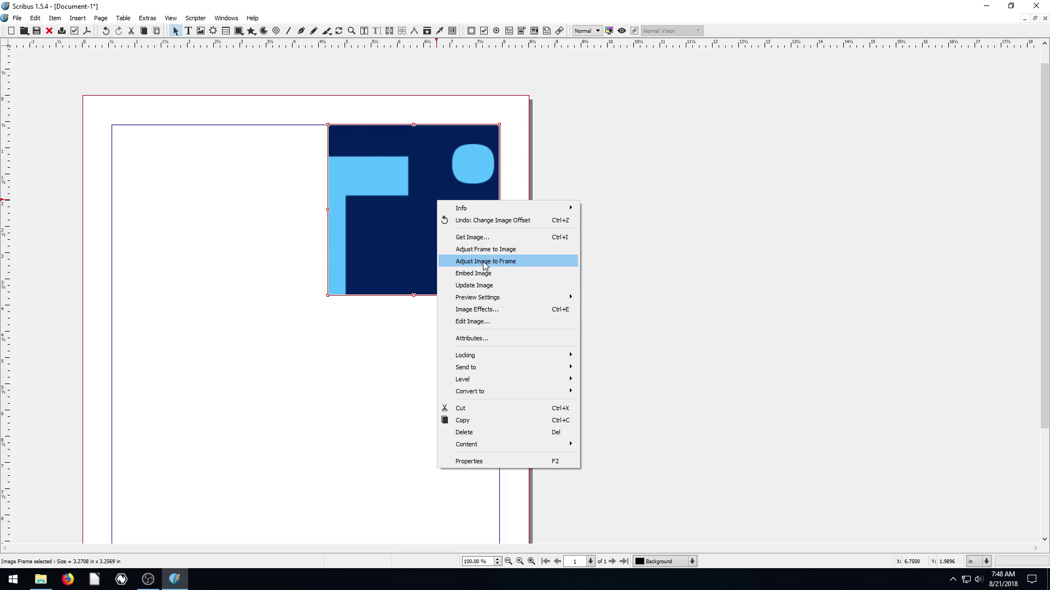
click(484, 261)
drag(394, 188, 433, 215)
Adjust the logo's position inside its frame and reselect the Tj image frame.
double_click(390, 191)
click(574, 219)
click(425, 214)
double_click(433, 206)
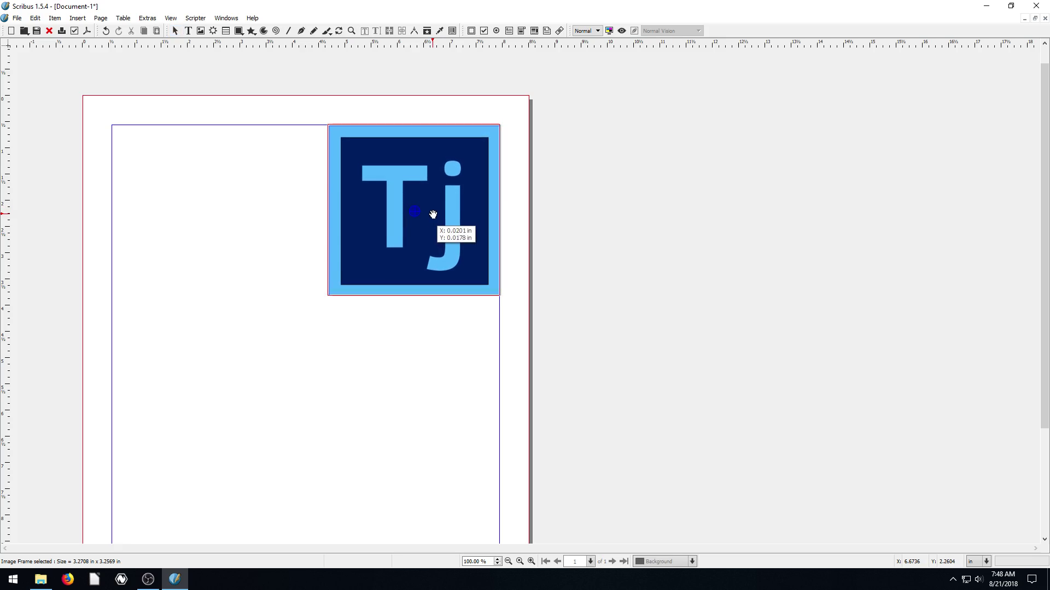
click(555, 220)
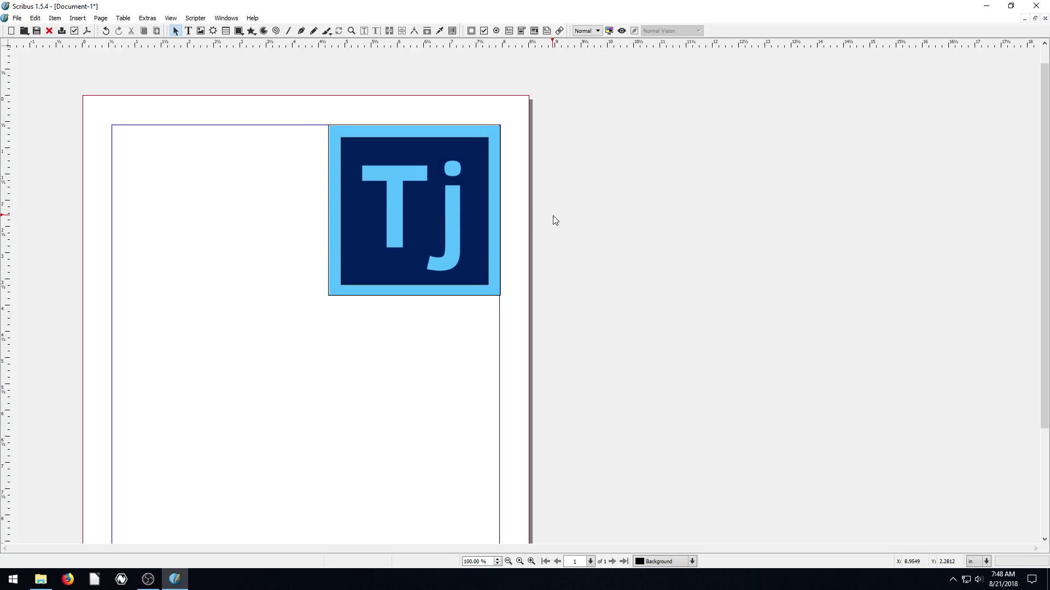
click(422, 241)
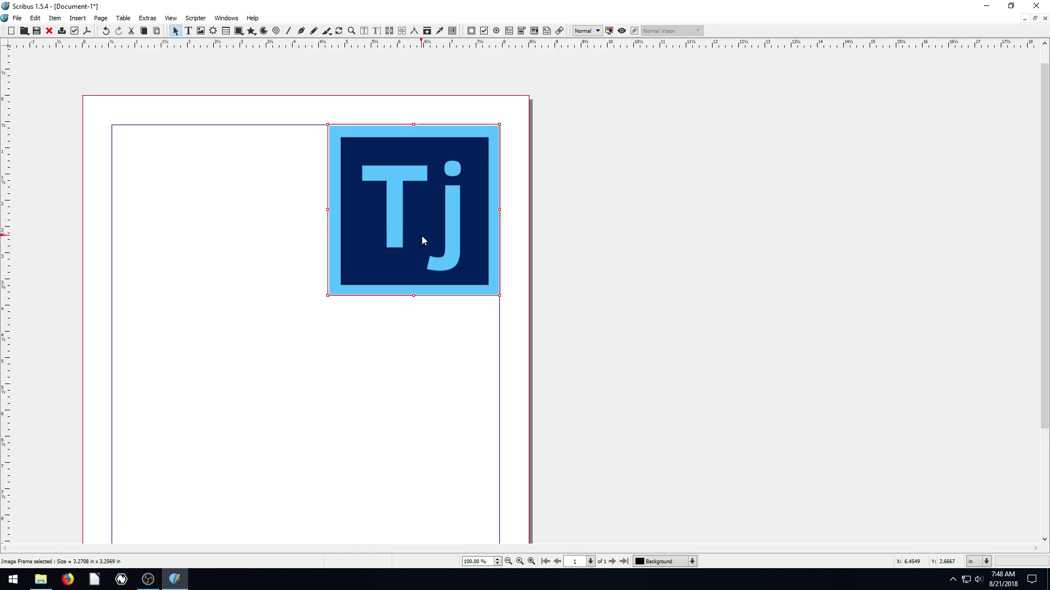
Delete the Tj frame and draw a 7.3889 × 3.3611 in empty image frame across the top margins.
key(Delete)
click(201, 31)
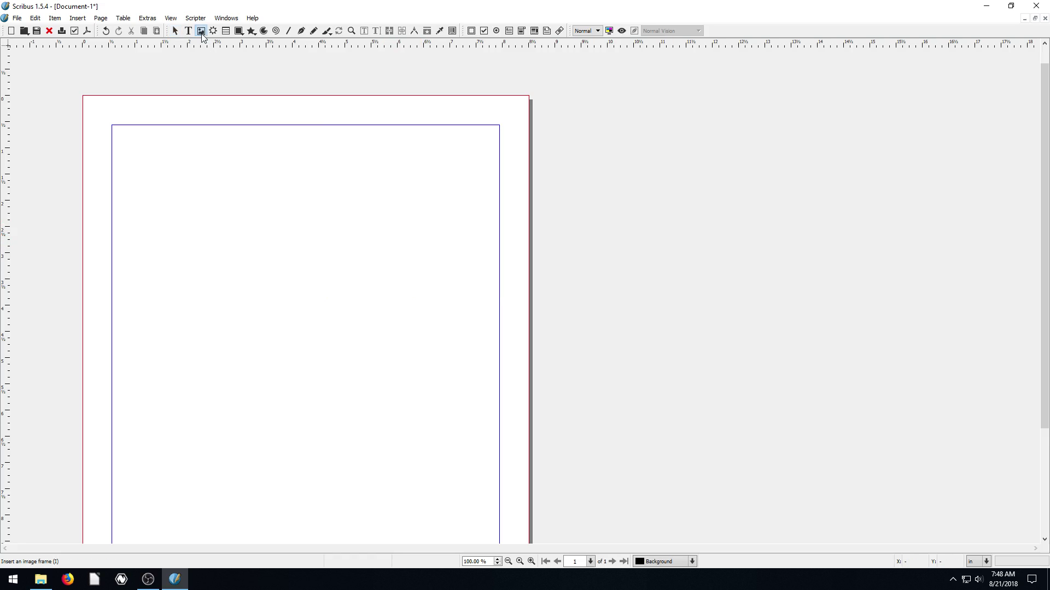
scroll(228, 312, down, 5)
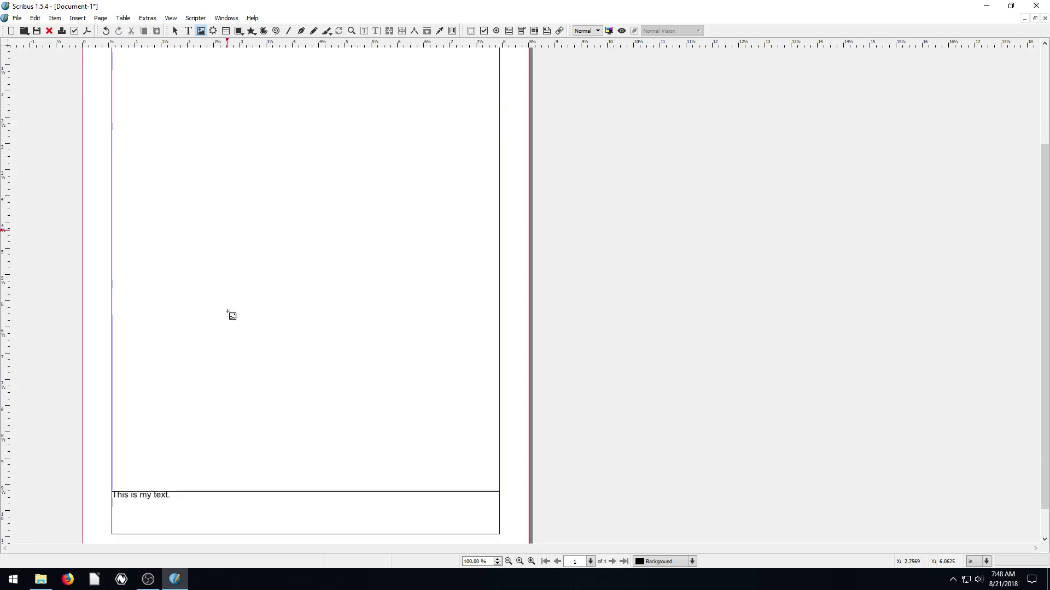
scroll(231, 383, up, 1)
scroll(139, 469, down, 3)
scroll(199, 393, up, 5)
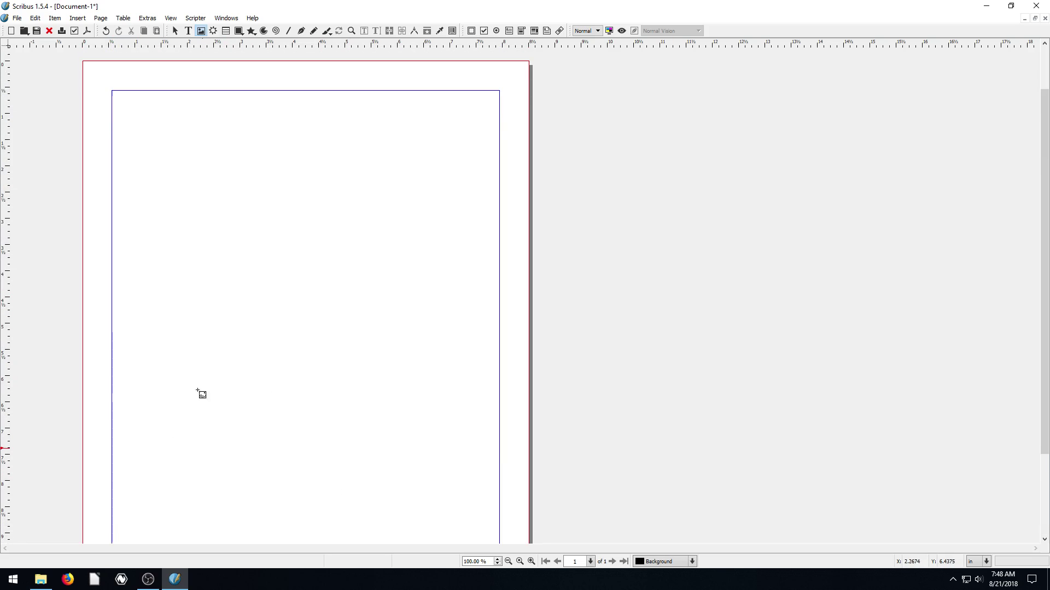
mouse_move(112, 91)
mouse_down()
mouse_move(124, 108)
mouse_move(445, 270)
mouse_move(499, 268)
mouse_up()
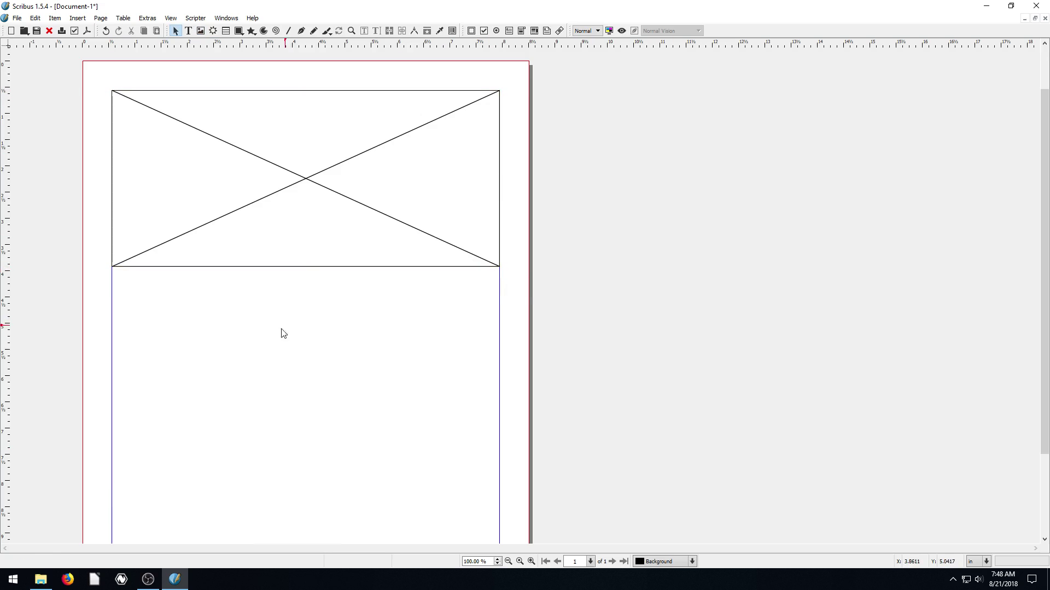
scroll(284, 333, down, 4)
scroll(238, 304, up, 4)
click(297, 185)
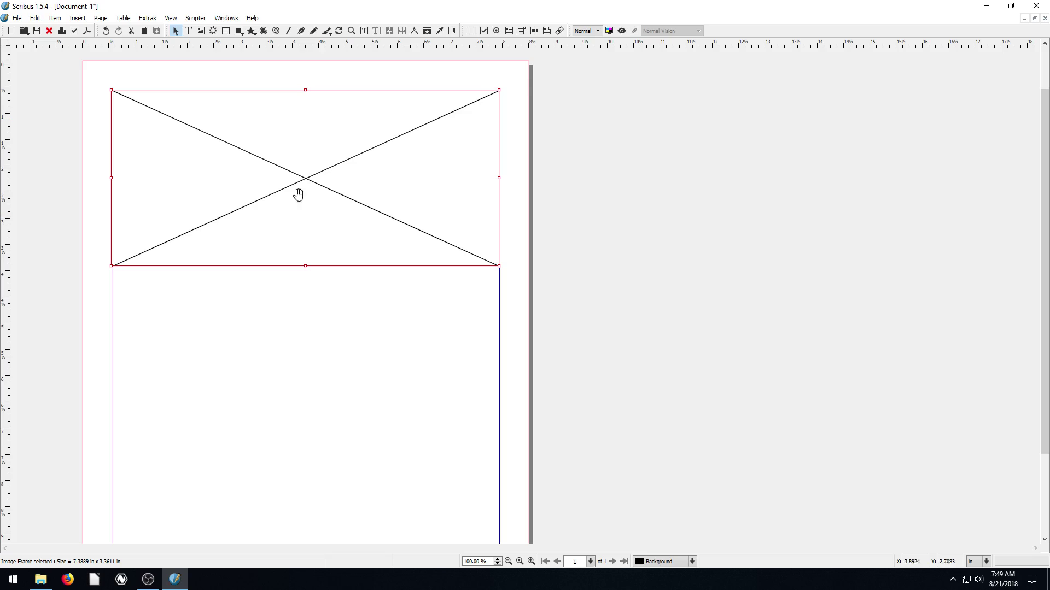
Load tjfree_icon_sq.png into the wide top image frame.
right_click(318, 171)
click(344, 212)
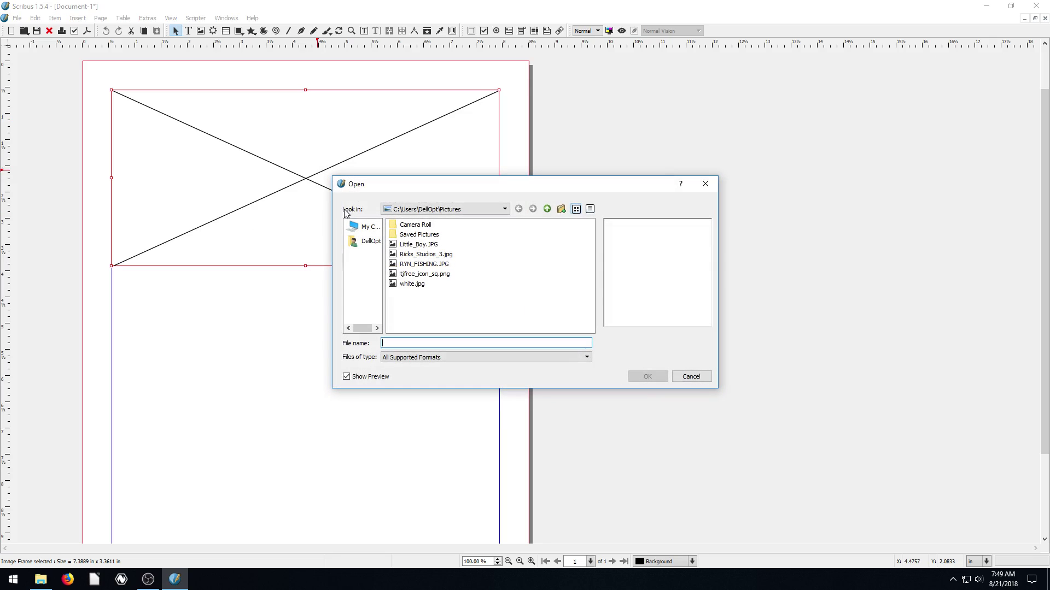
click(419, 275)
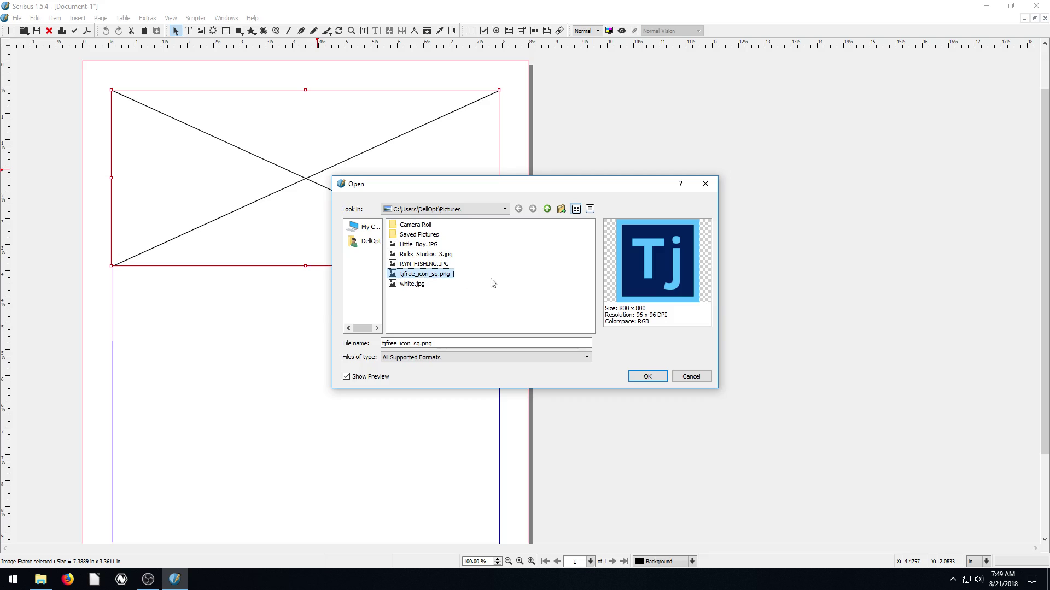
click(651, 377)
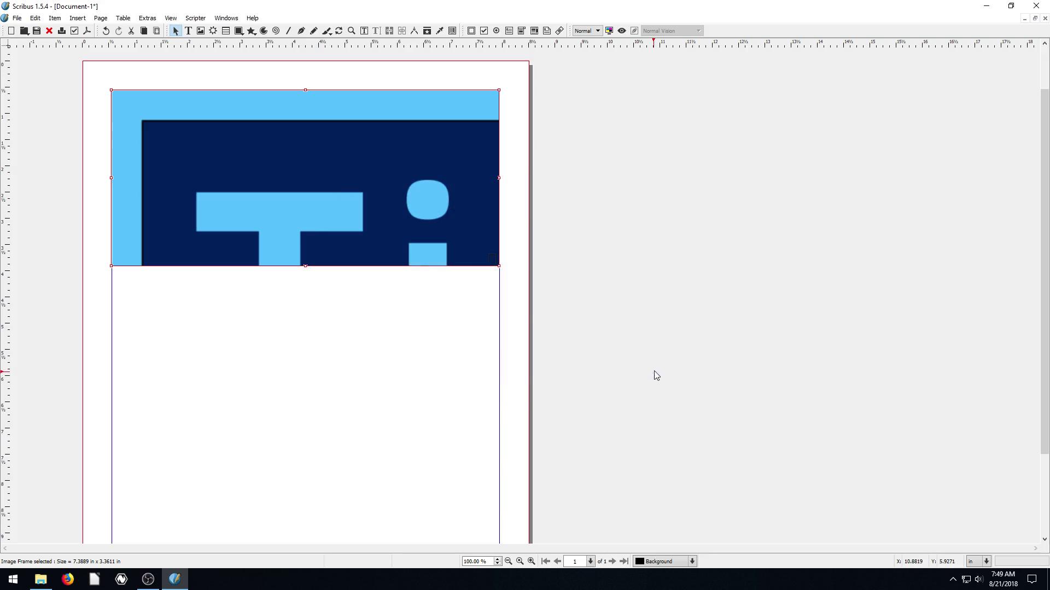
Shift the picture up-left inside the header frame so the large light-blue Tj letters show.
double_click(383, 201)
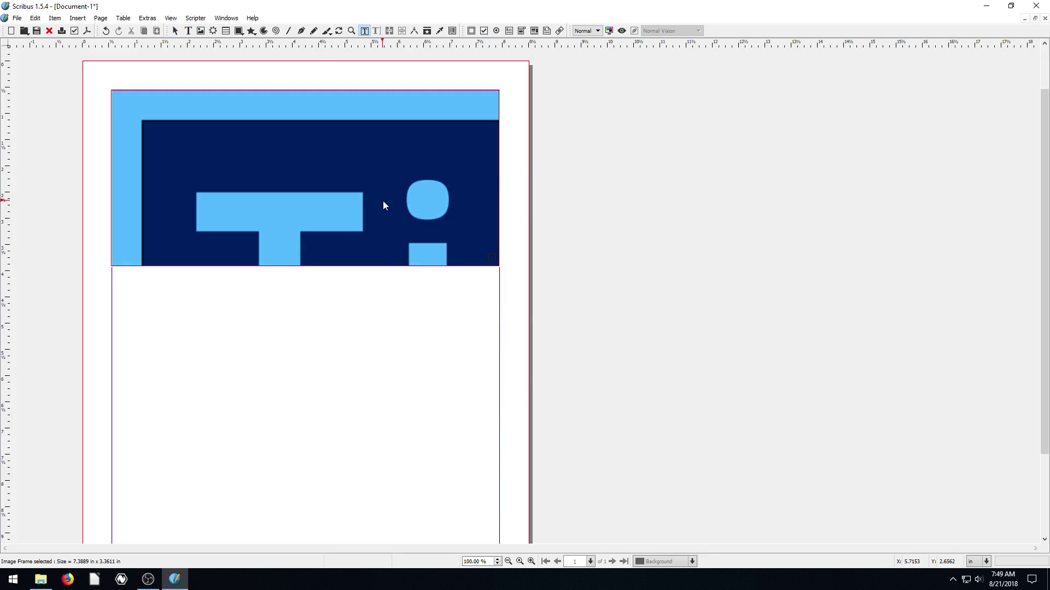
drag(384, 206, 331, 195)
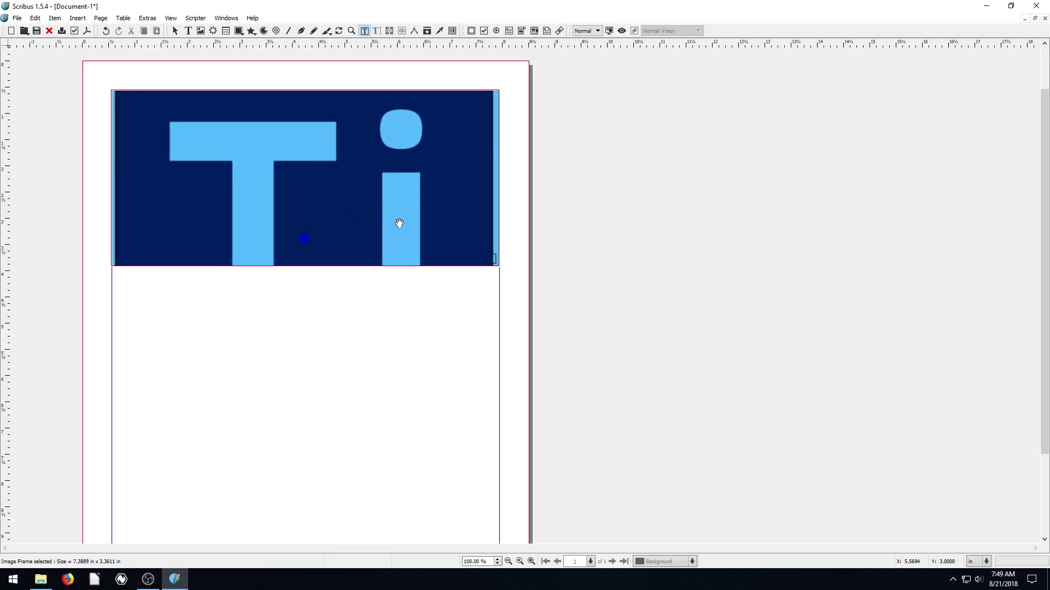
click(563, 227)
scroll(316, 281, down, 2)
scroll(309, 255, up, 3)
click(271, 222)
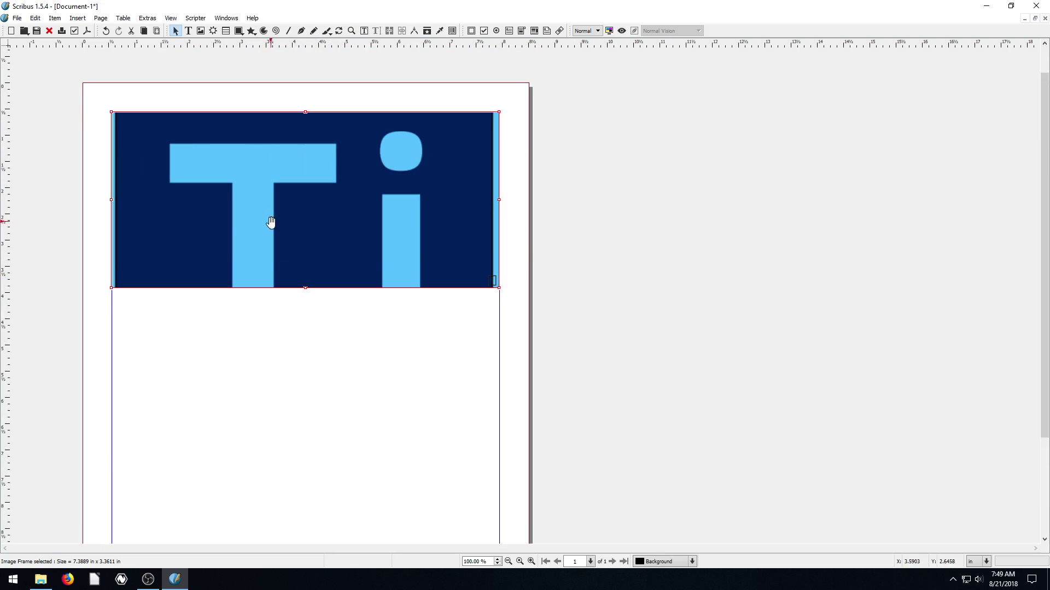
drag(307, 288, 307, 321)
Drag the header image frame's bottom edge up to shorten it, then deselect it.
scroll(302, 328, down, 2)
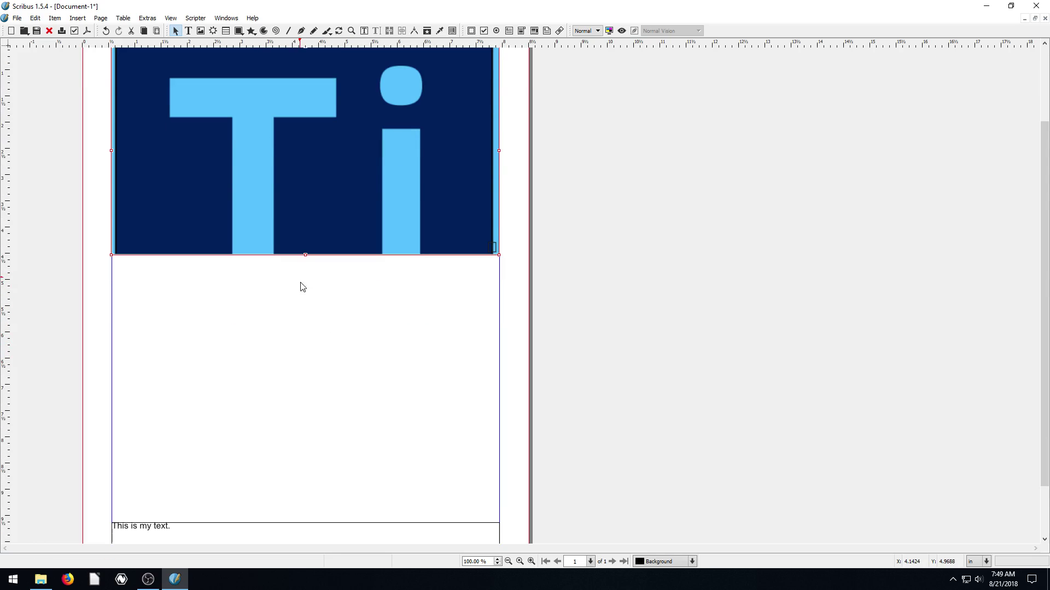
scroll(303, 287, up, 2)
drag(306, 298, 306, 250)
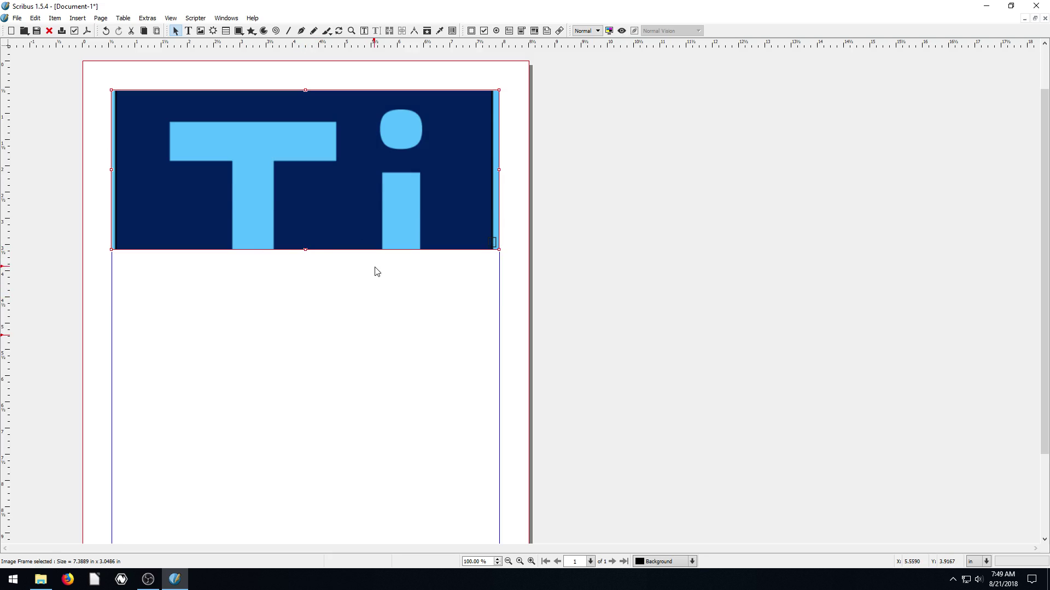
scroll(246, 277, down, 5)
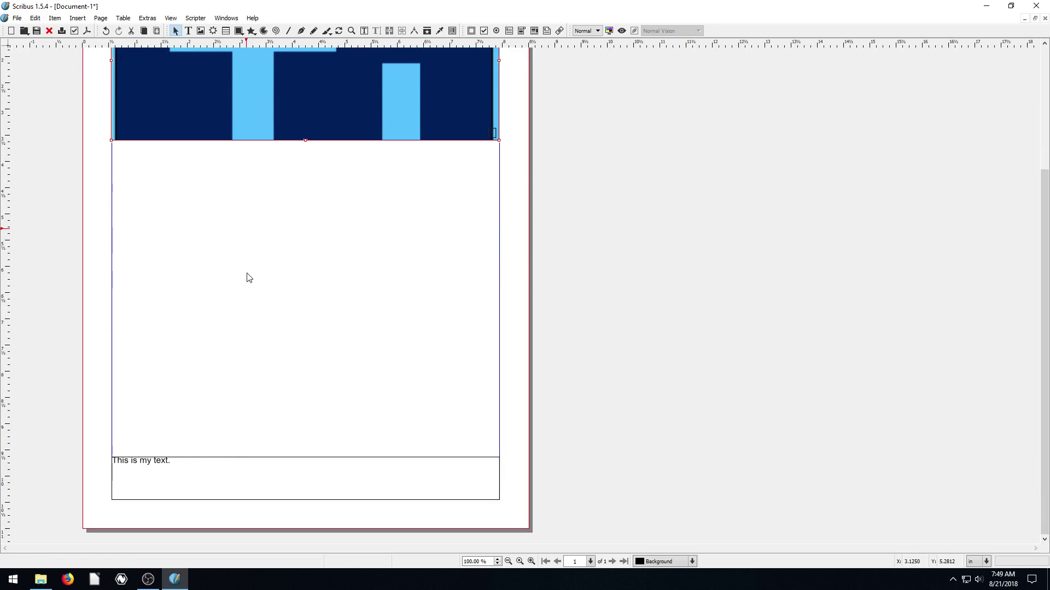
scroll(230, 275, up, 5)
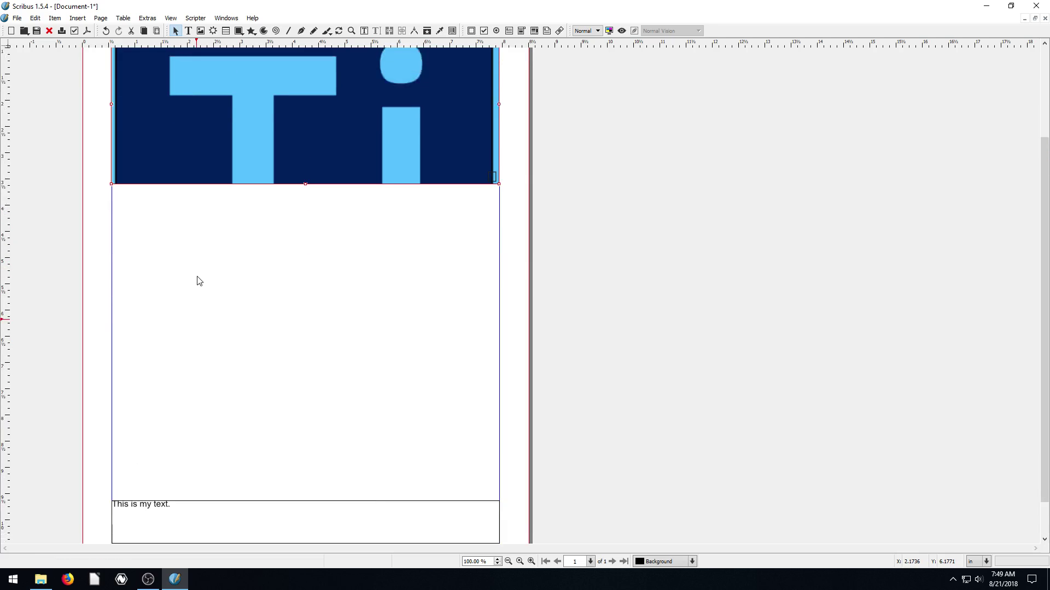
click(98, 255)
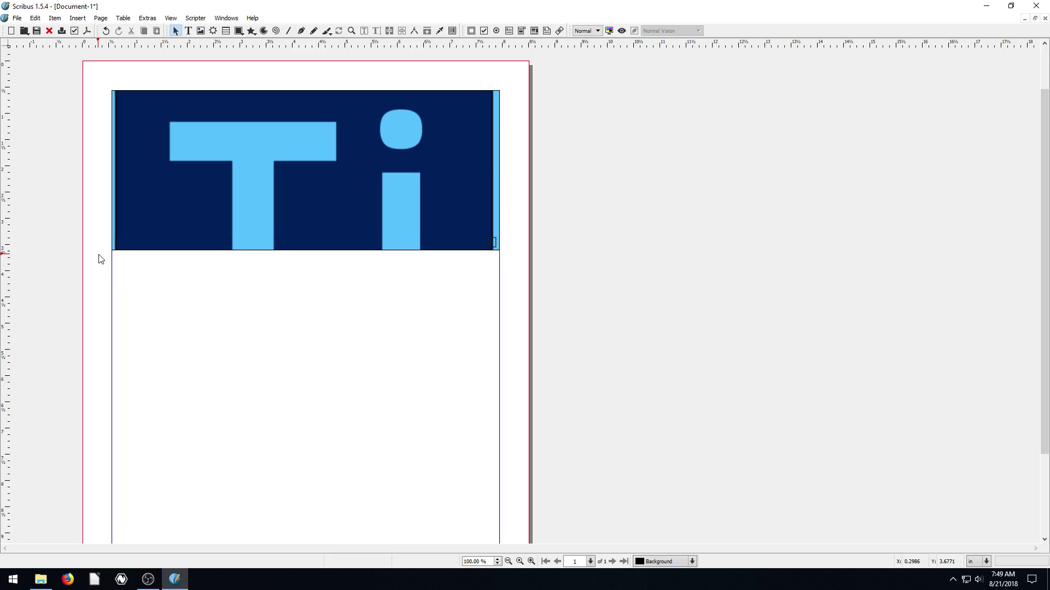
Shorten the header frame further to 7.3889 × 2.7778 in, then check and dismiss its context menu.
scroll(241, 290, down, 4)
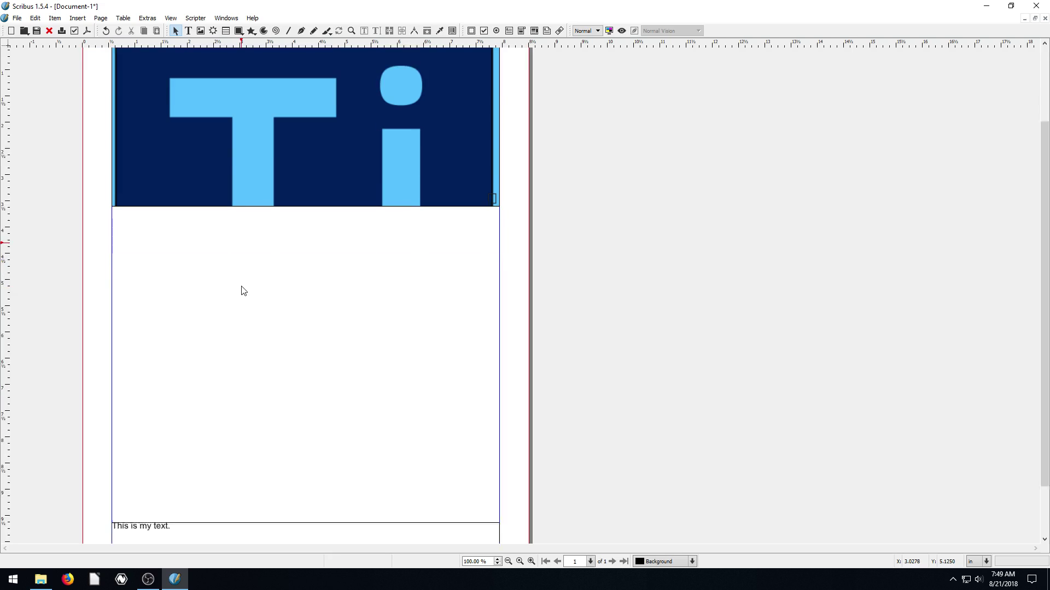
scroll(235, 295, up, 5)
click(260, 202)
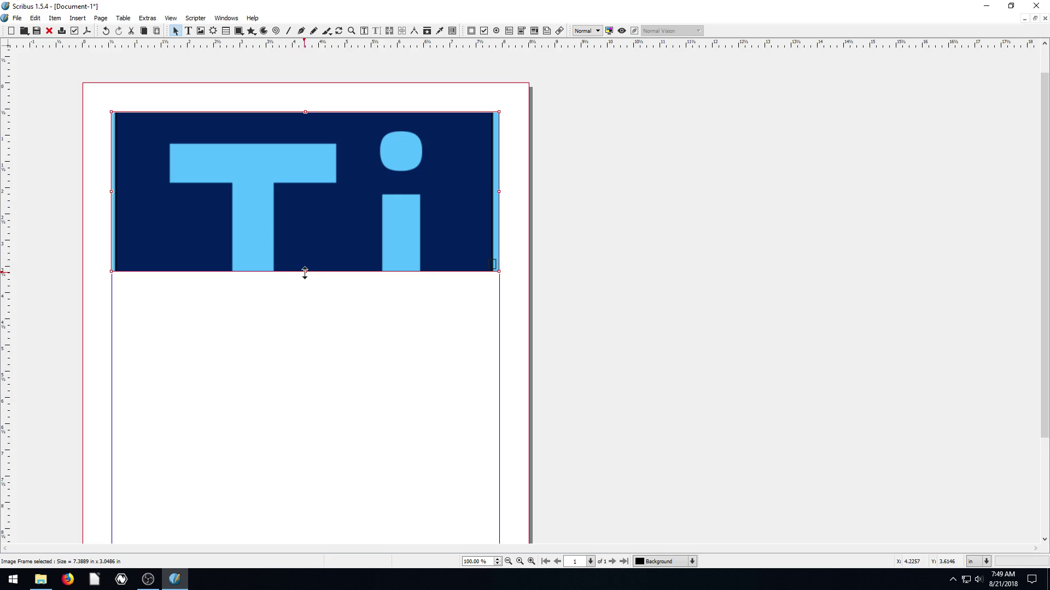
drag(305, 272, 298, 258)
scroll(257, 236, down, 3)
scroll(257, 237, down, 1)
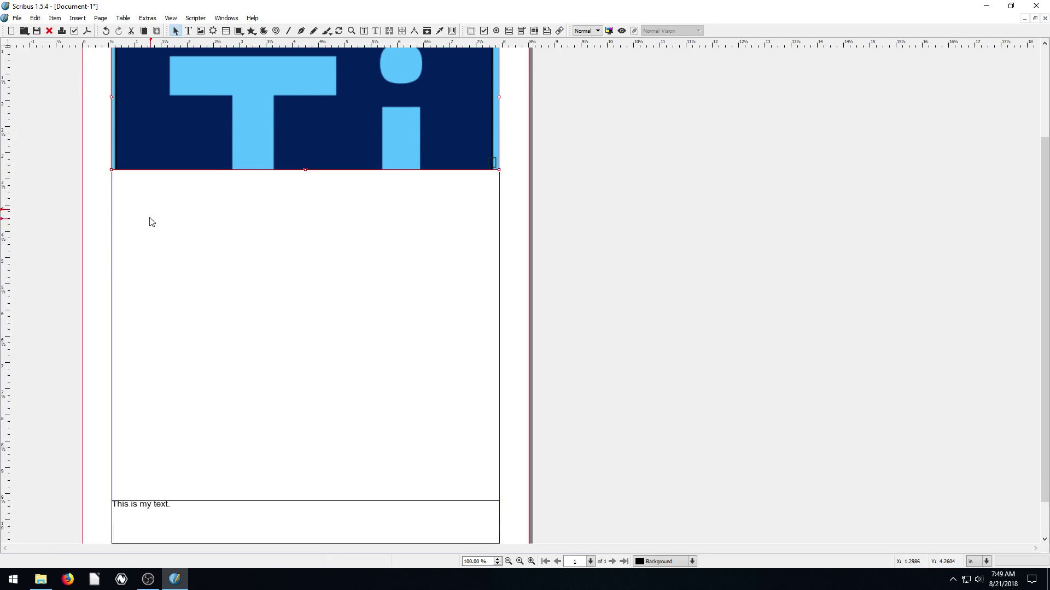
scroll(221, 389, down, 2)
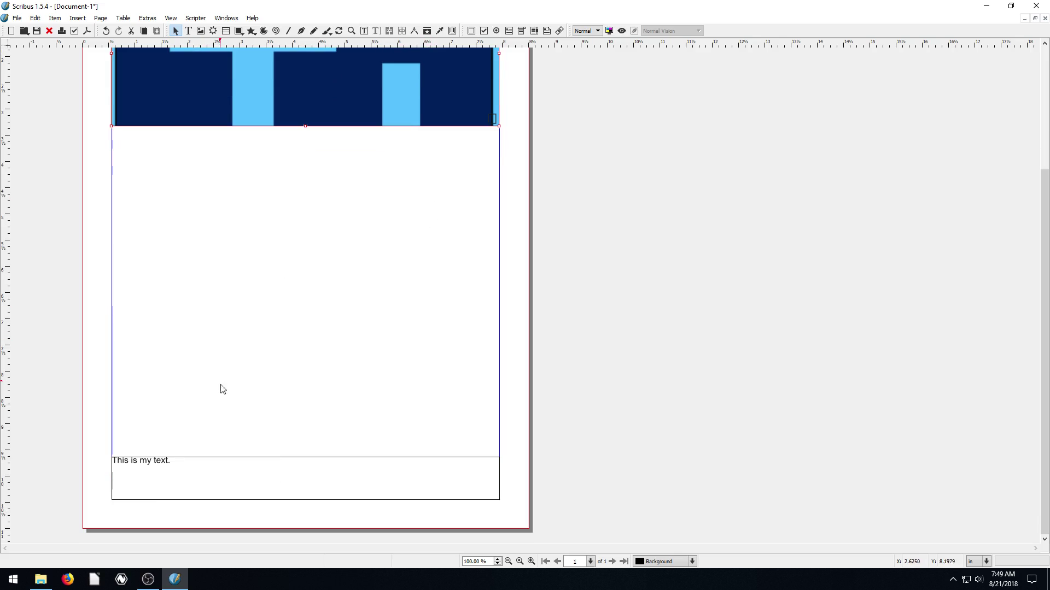
scroll(189, 443, up, 7)
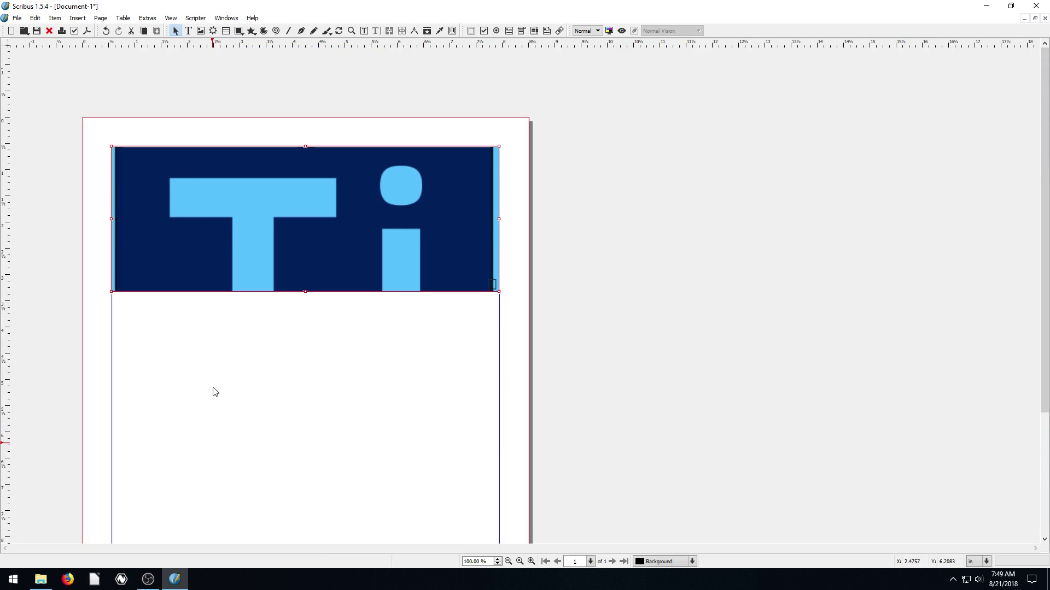
right_click(298, 241)
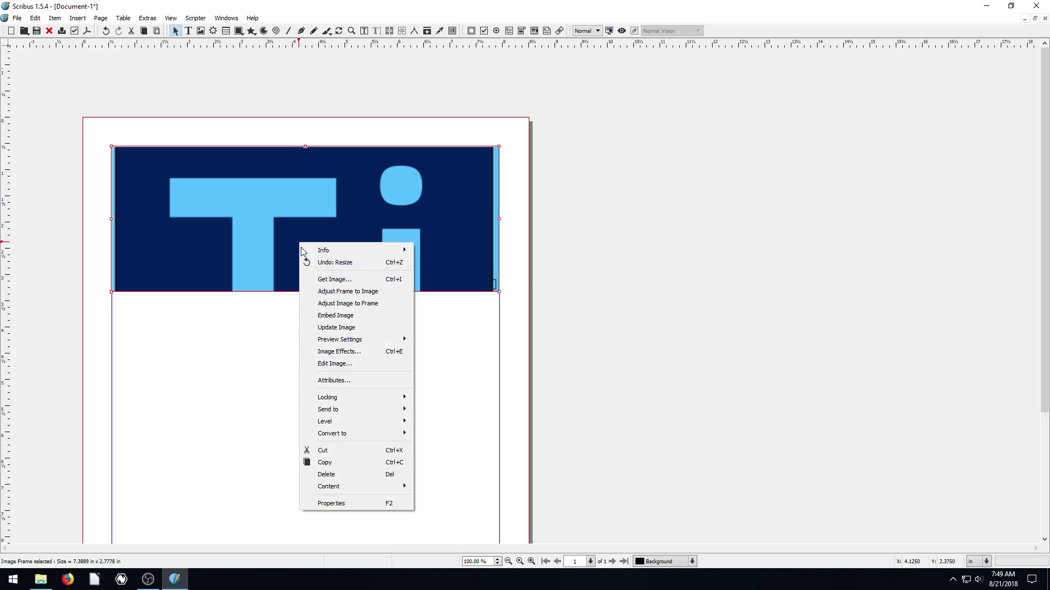
click(558, 262)
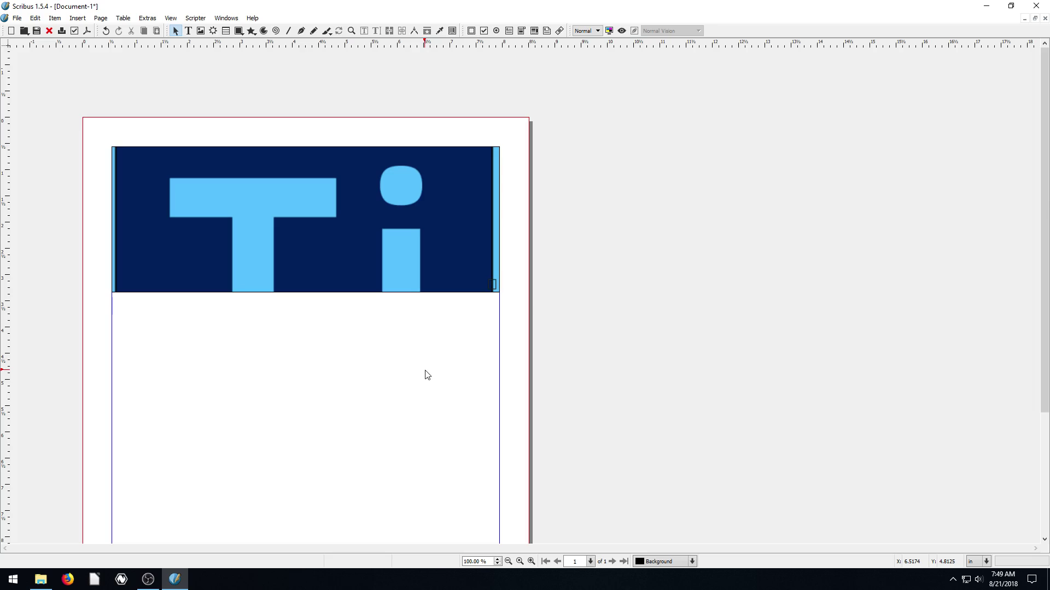
scroll(382, 354, down, 2)
scroll(383, 354, up, 2)
click(309, 212)
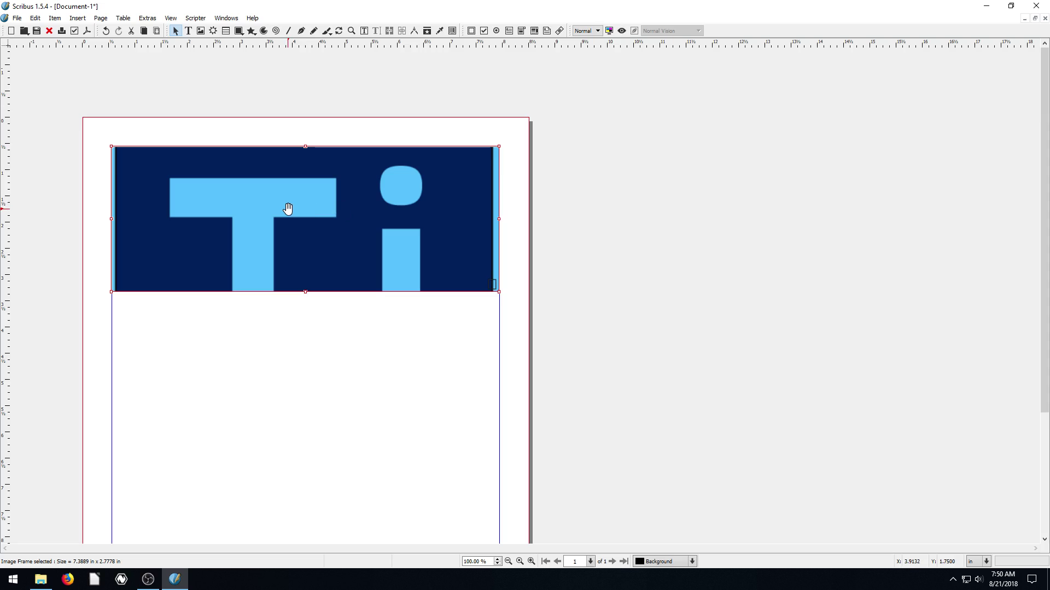
double_click(291, 210)
drag(291, 211, 312, 189)
click(519, 238)
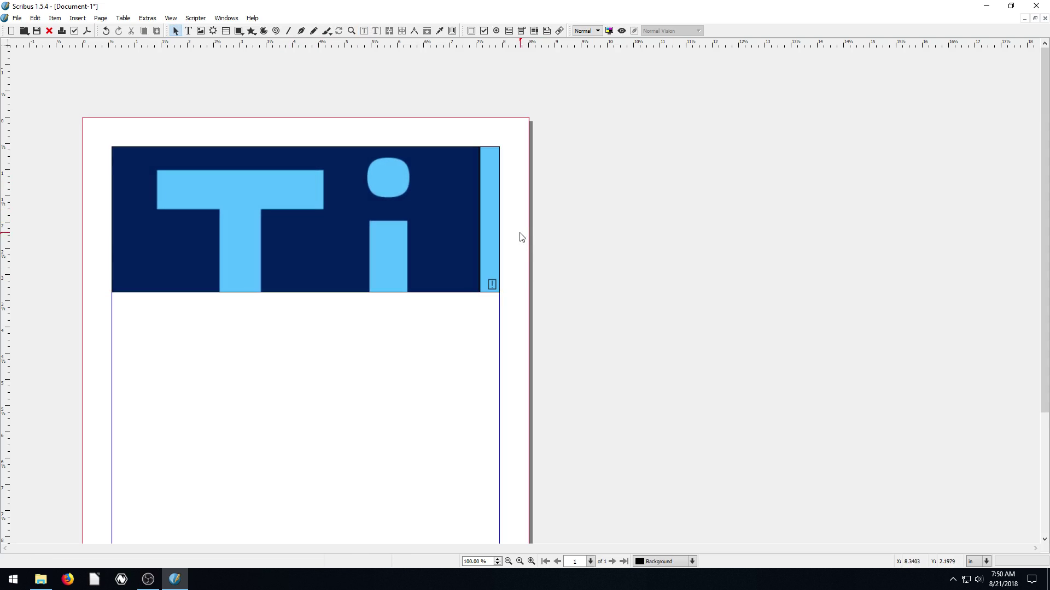
right_click(332, 221)
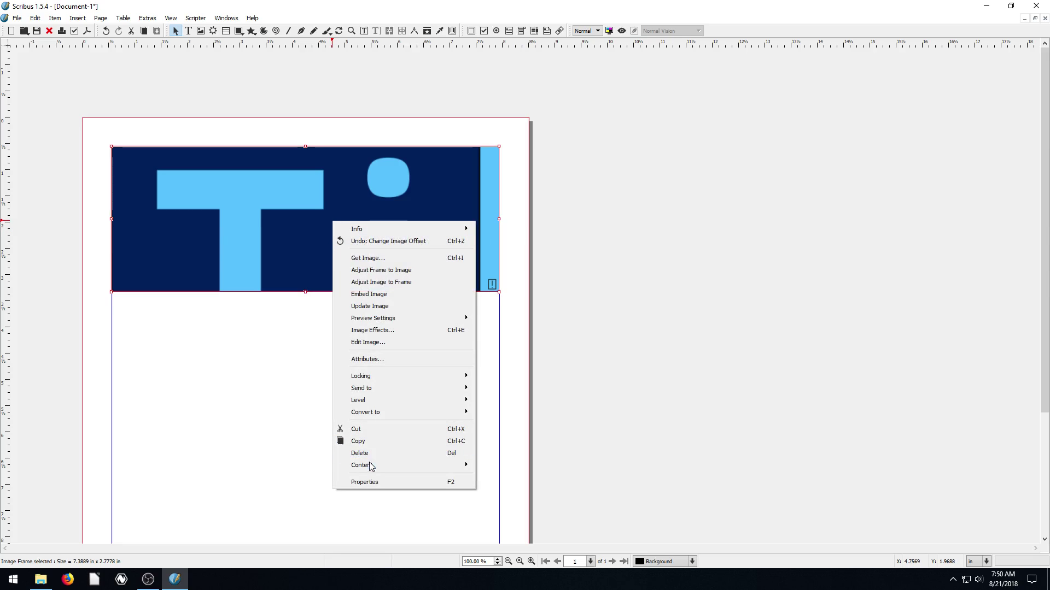
click(369, 482)
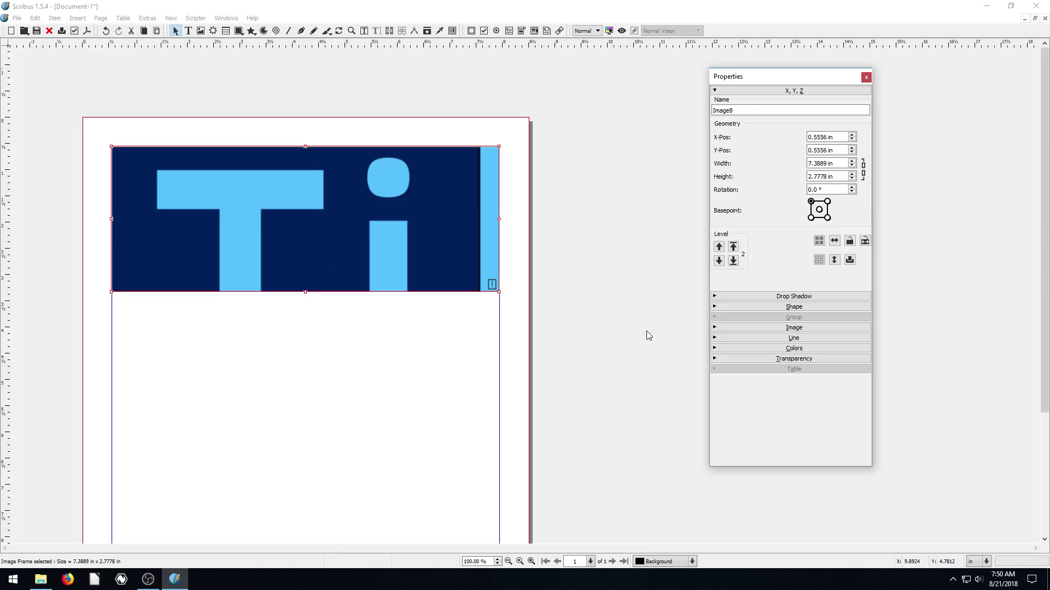
drag(756, 86, 677, 89)
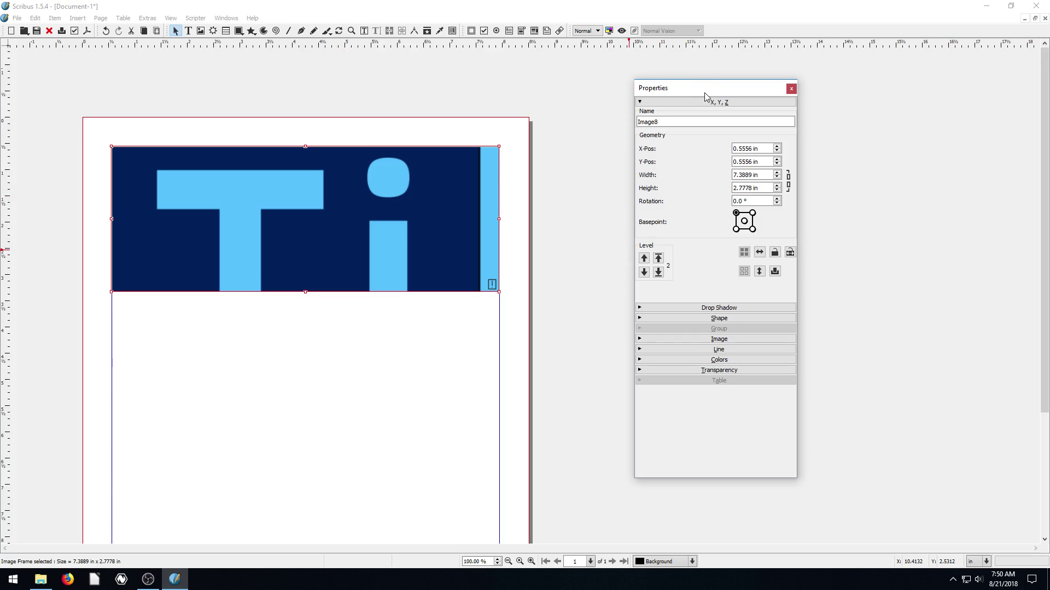
mouse_move(706, 96)
mouse_down()
mouse_move(722, 87)
mouse_move(711, 90)
mouse_up()
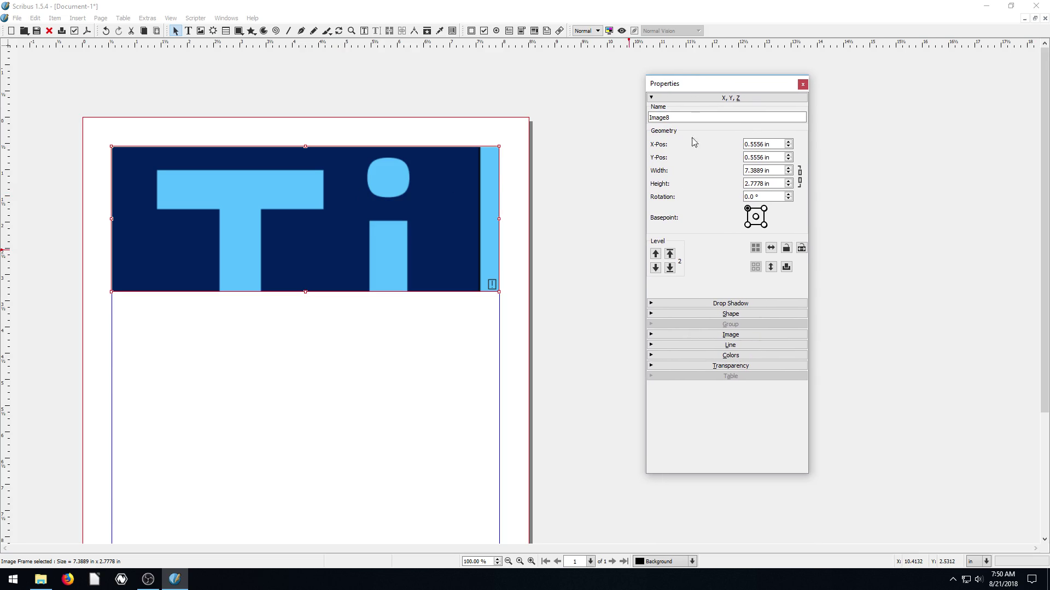
scroll(272, 338, down, 3)
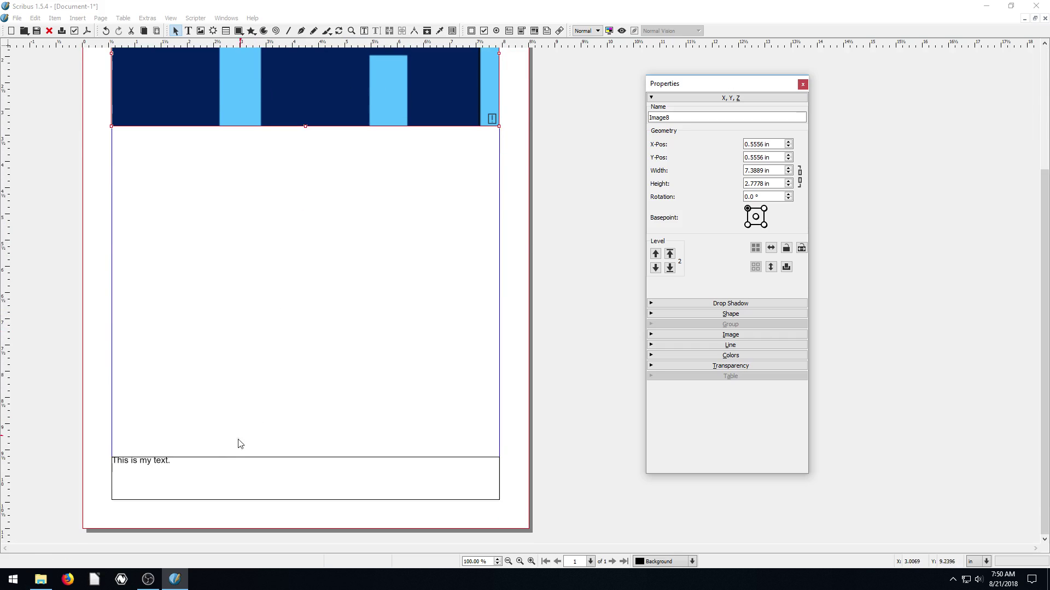
scroll(437, 235, up, 3)
click(364, 174)
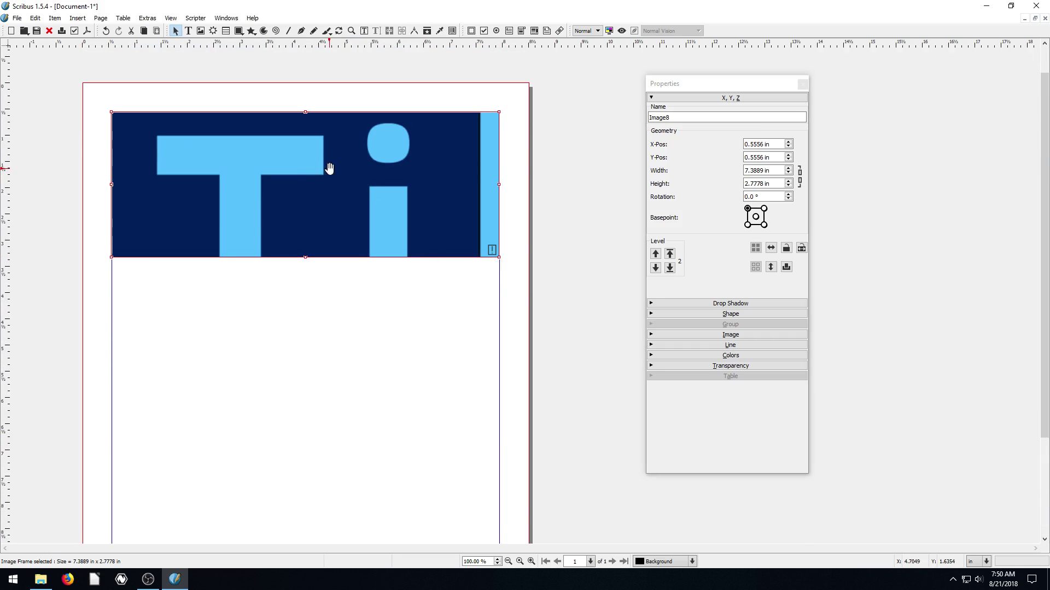
scroll(380, 224, down, 3)
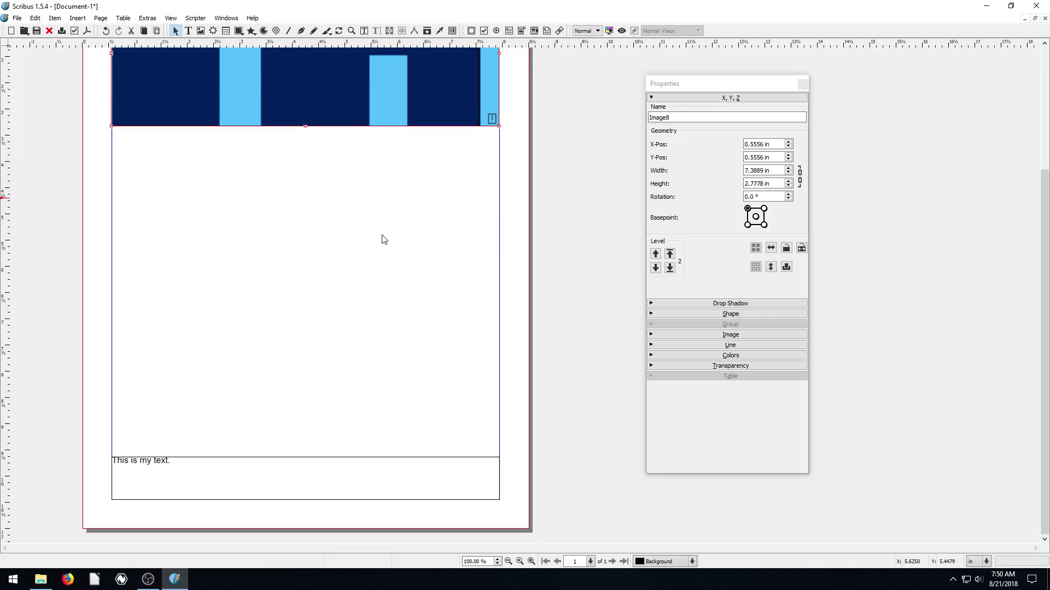
Rename the bottom text frame from Text5 to FooterText in the Properties Name field.
click(224, 466)
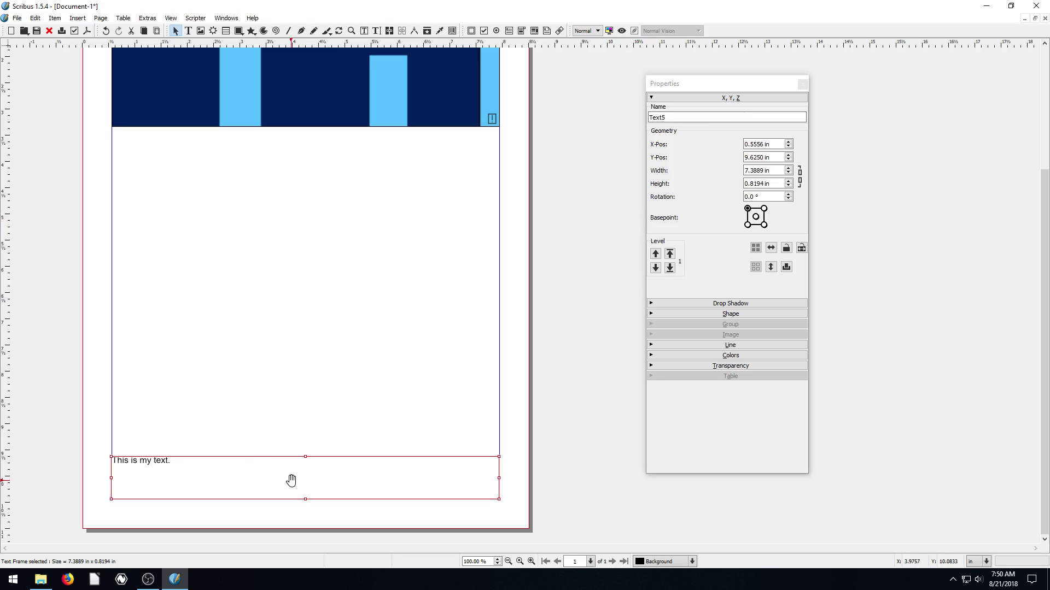
click(670, 119)
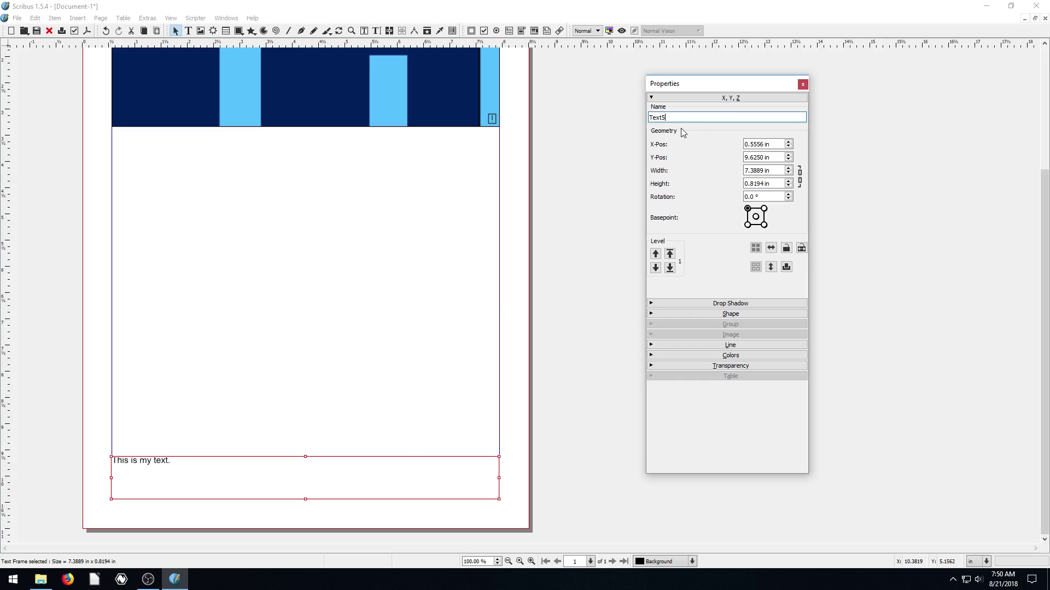
click(681, 118)
key(BackSpace)
key(BackSpace)
key(BackSpace)
key(BackSpace)
key(BackSpace)
click(564, 221)
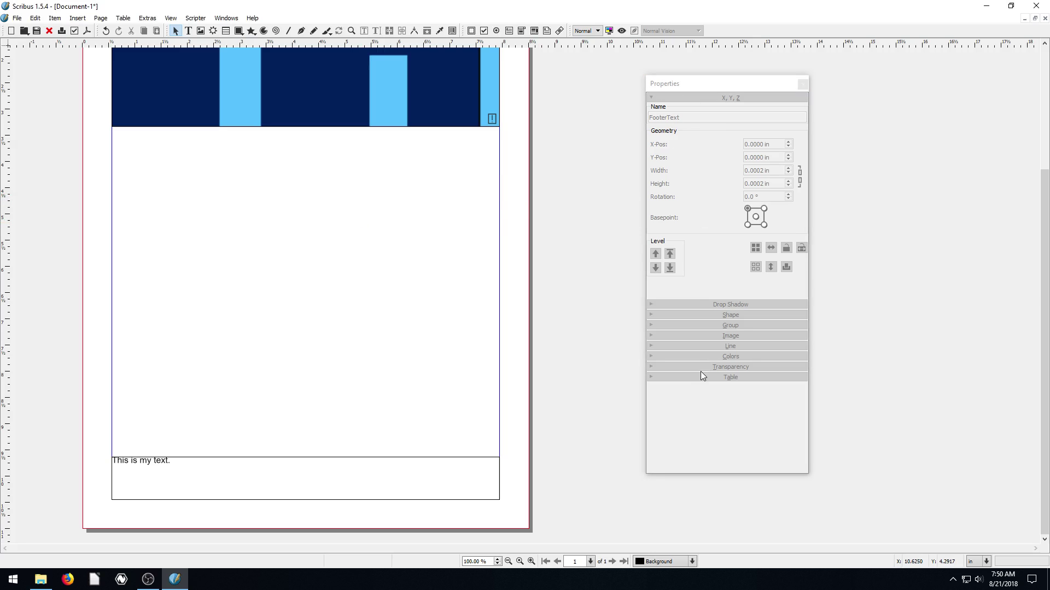
click(277, 471)
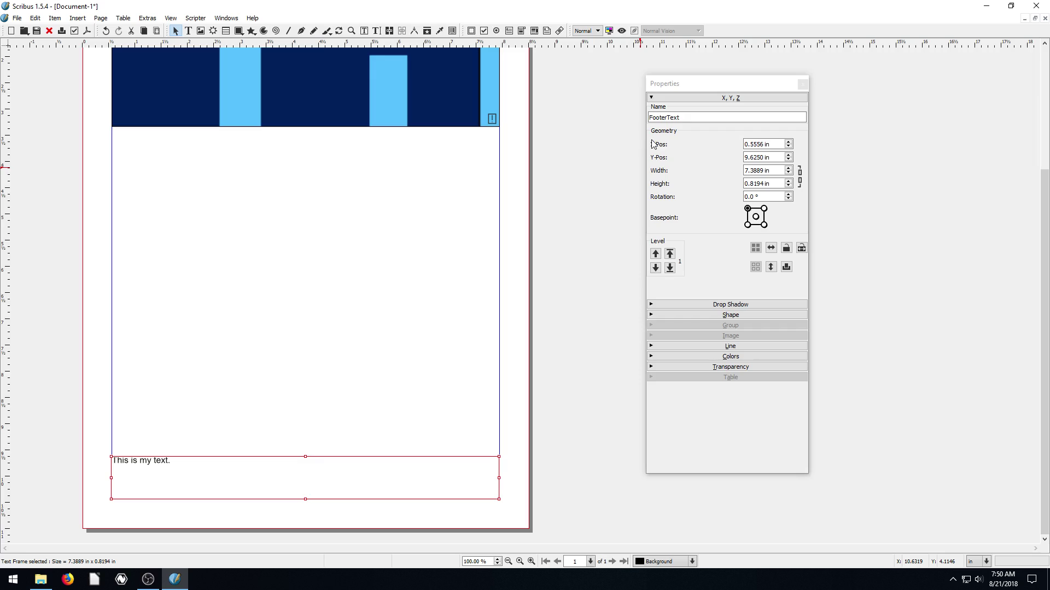
Move the FooterText frame up to 0.7362 × 6.8090 in and set its height to 1.7743 in.
scroll(789, 144, up, 3)
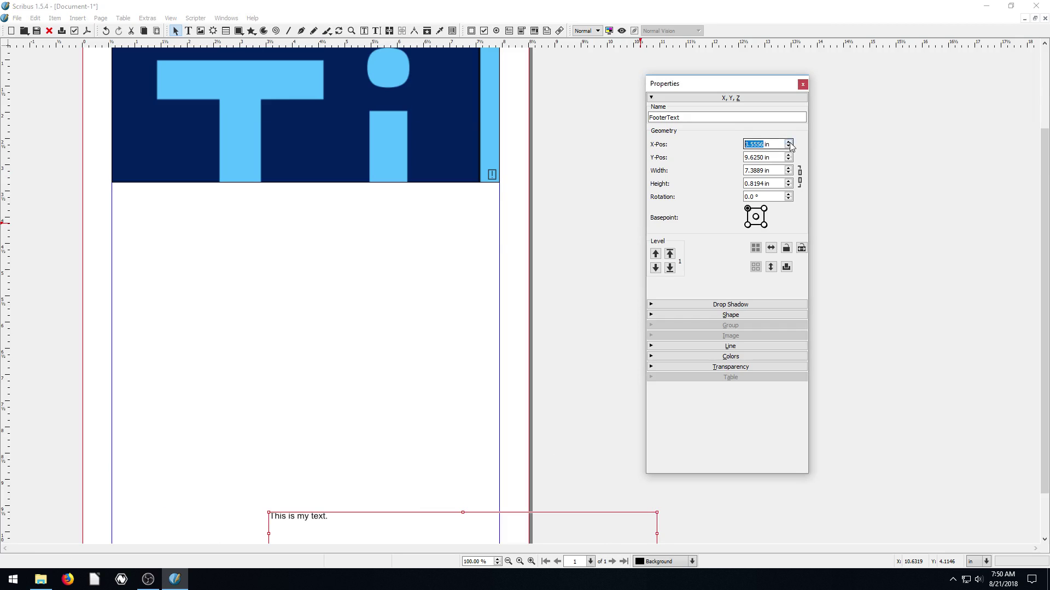
scroll(790, 151, down, 3)
scroll(788, 157, down, 6)
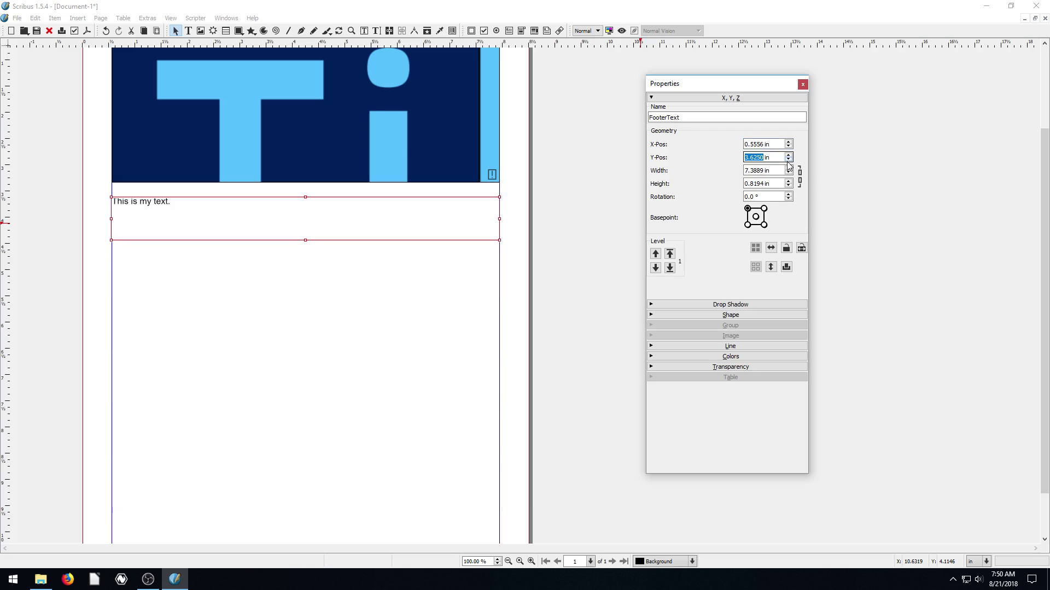
scroll(789, 165, down, 3)
scroll(789, 159, up, 7)
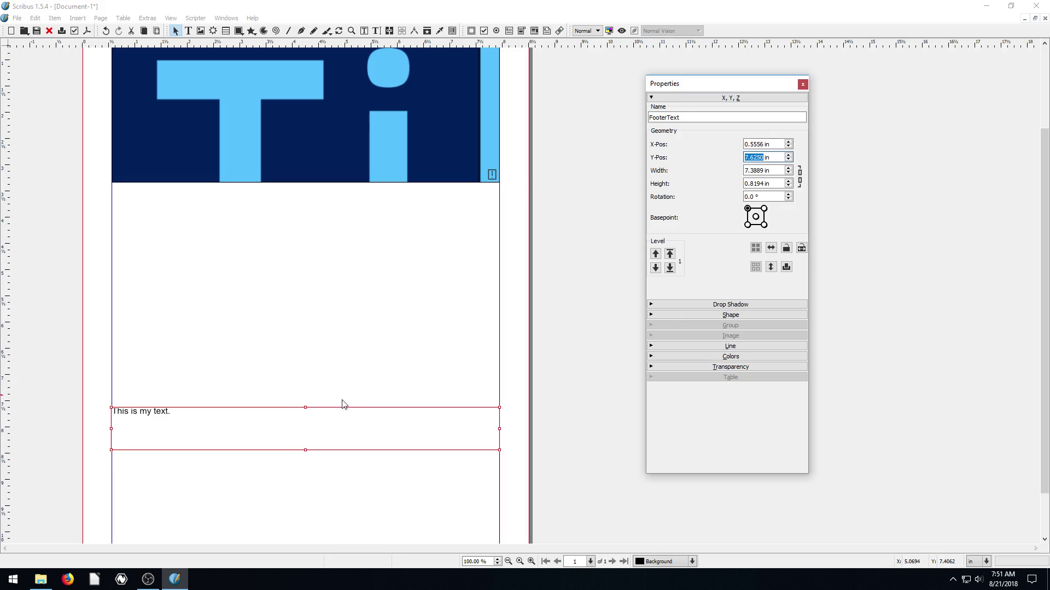
drag(279, 412, 373, 352)
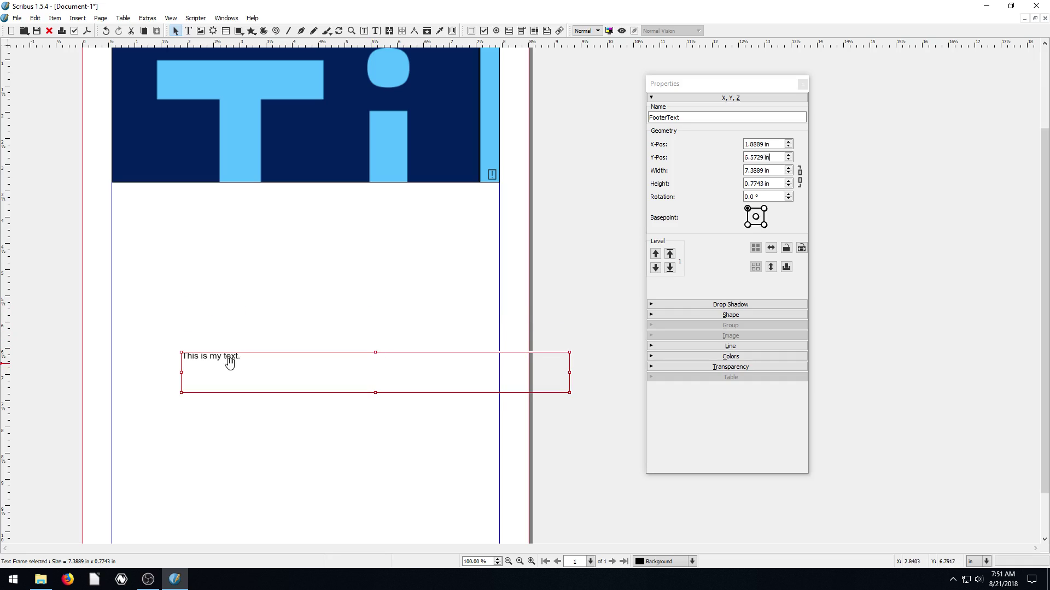
scroll(788, 184, up, 4)
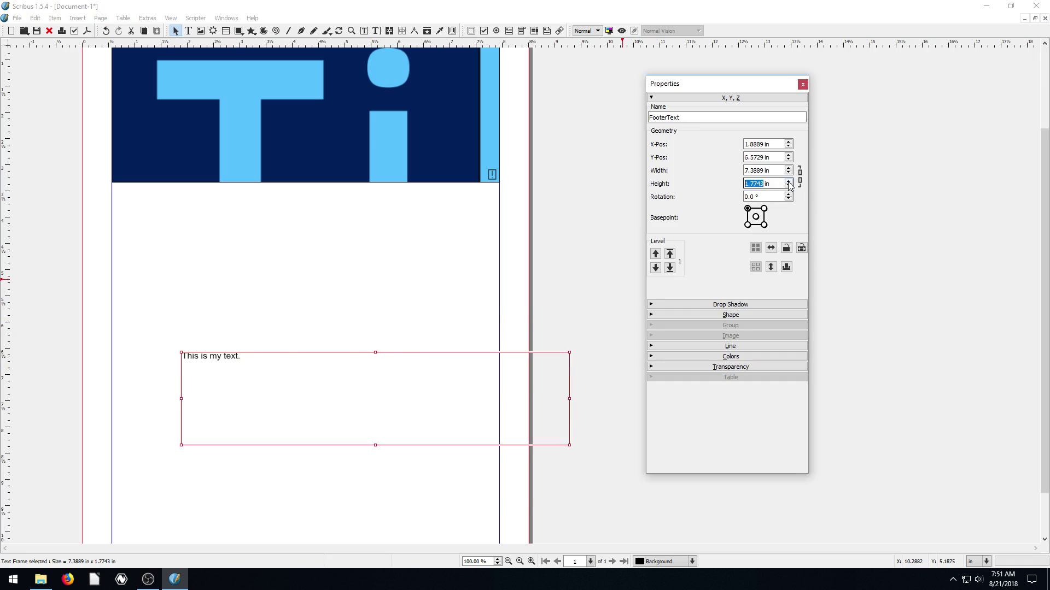
scroll(791, 189, down, 2)
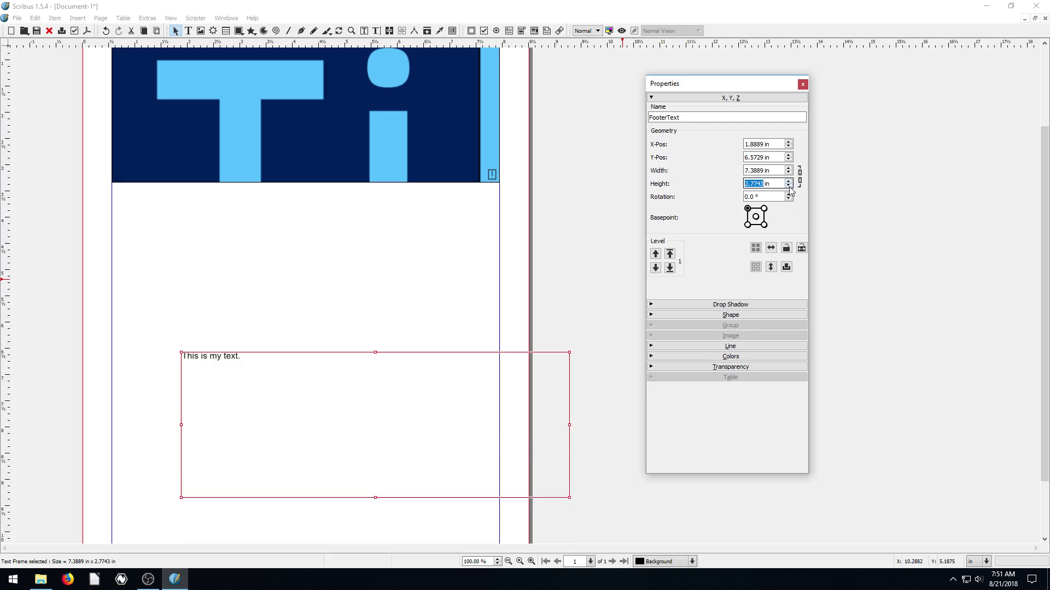
click(320, 361)
drag(320, 361, 260, 373)
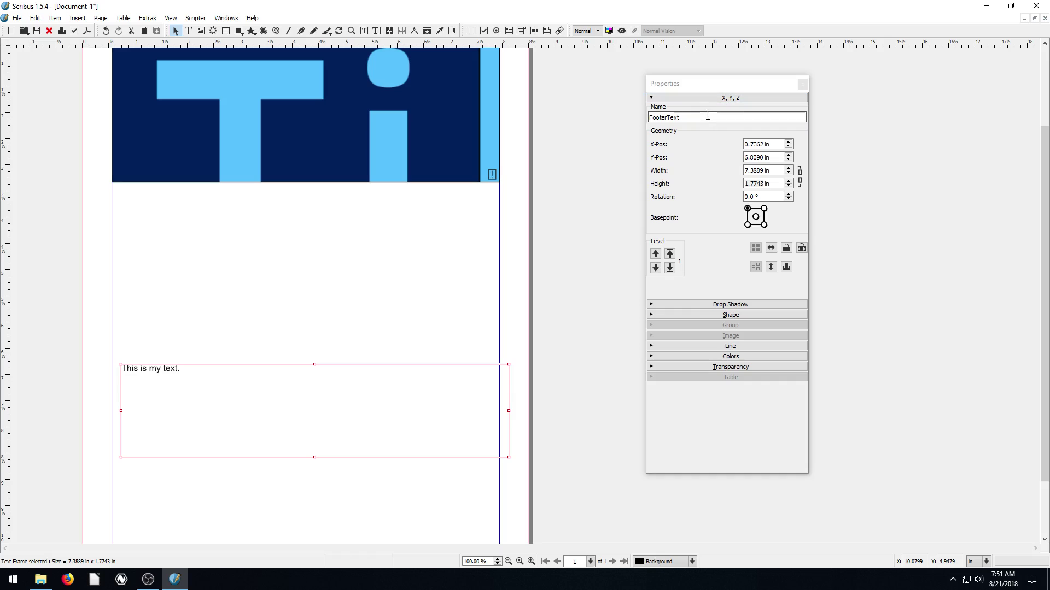
Drag the FooterText frame up to 2.1528 × 1.9757 in, overlapping the Ti header image.
click(652, 99)
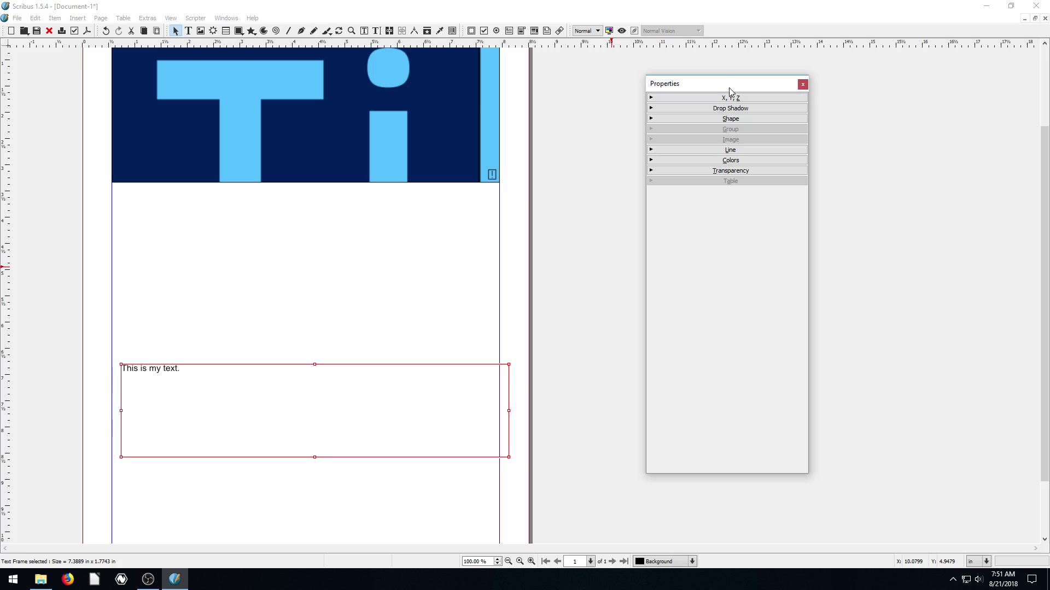
click(652, 98)
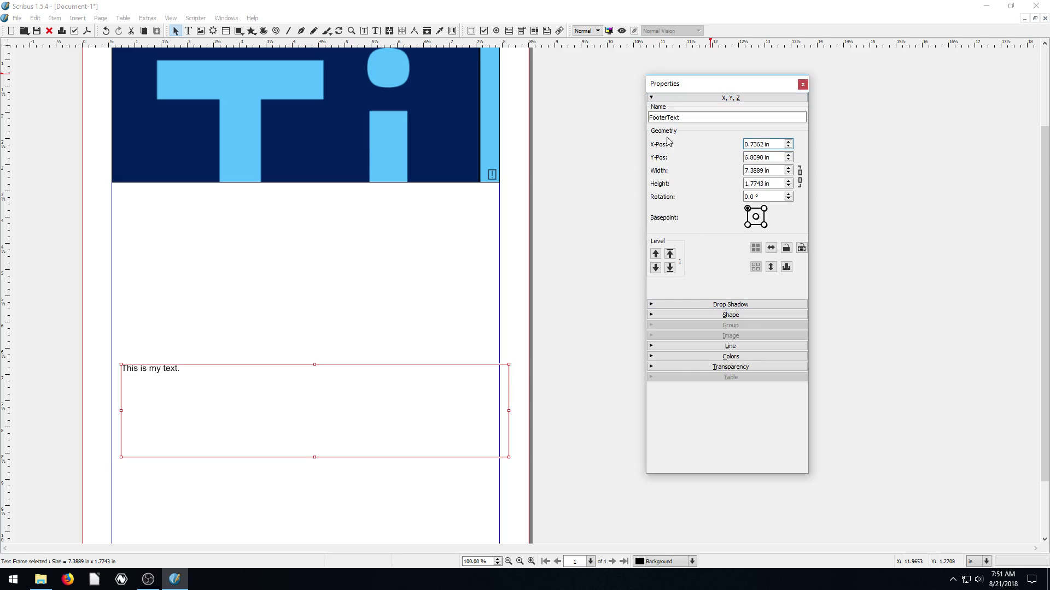
click(654, 305)
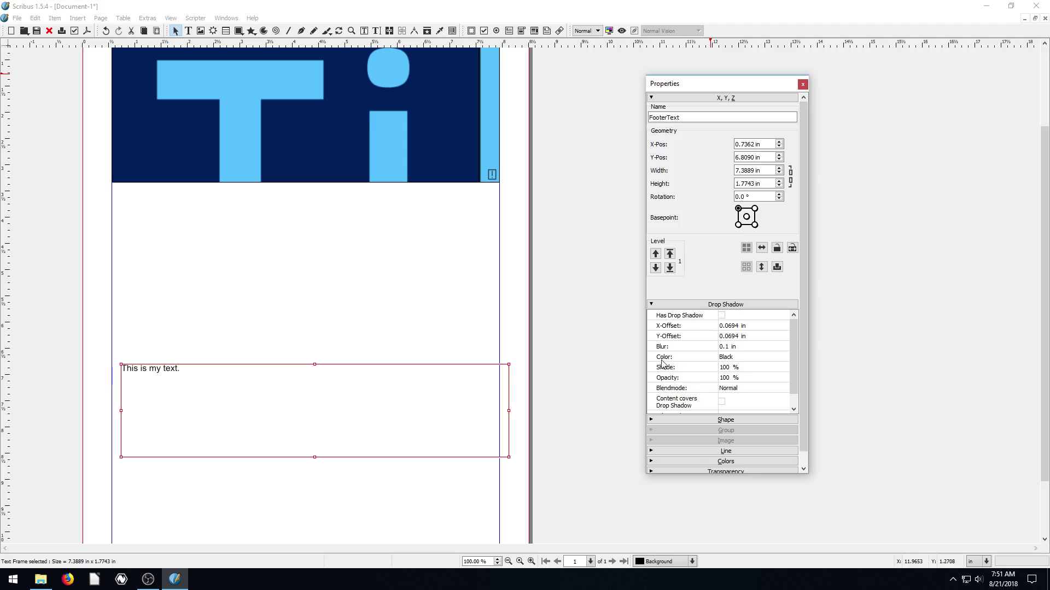
click(653, 306)
click(652, 317)
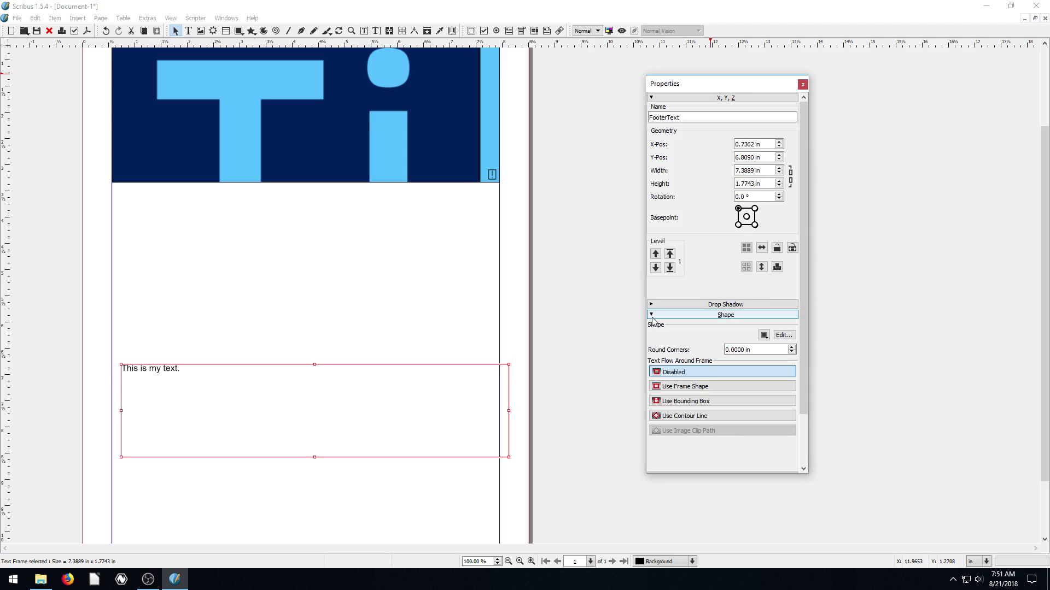
click(652, 317)
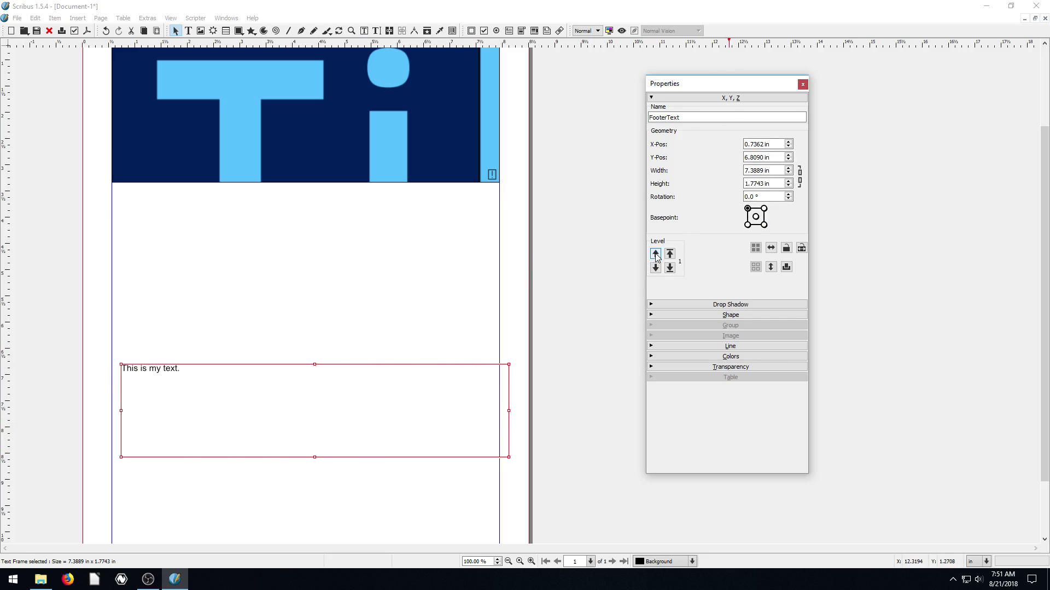
drag(231, 366, 302, 112)
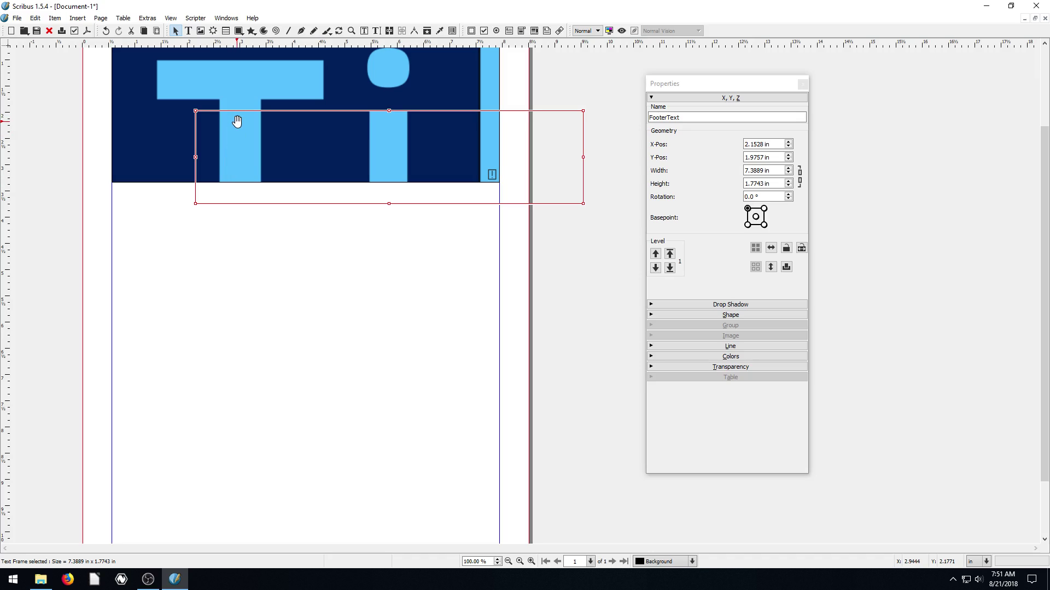
Raise FooterText to level 2 in front of the header, then place it at 1.2223 × 4.4062 in.
scroll(246, 134, up, 2)
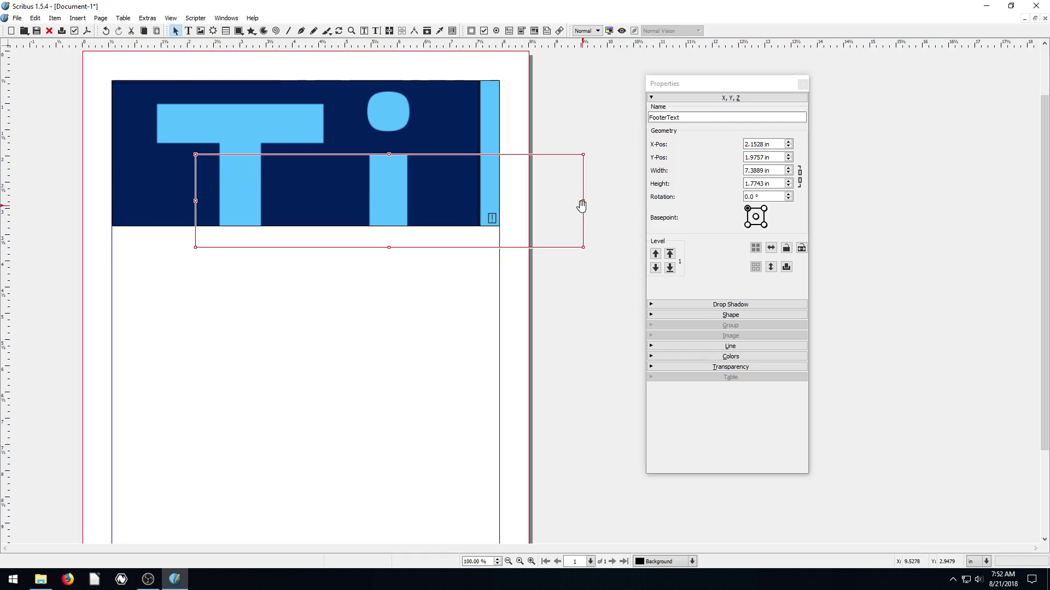
click(655, 254)
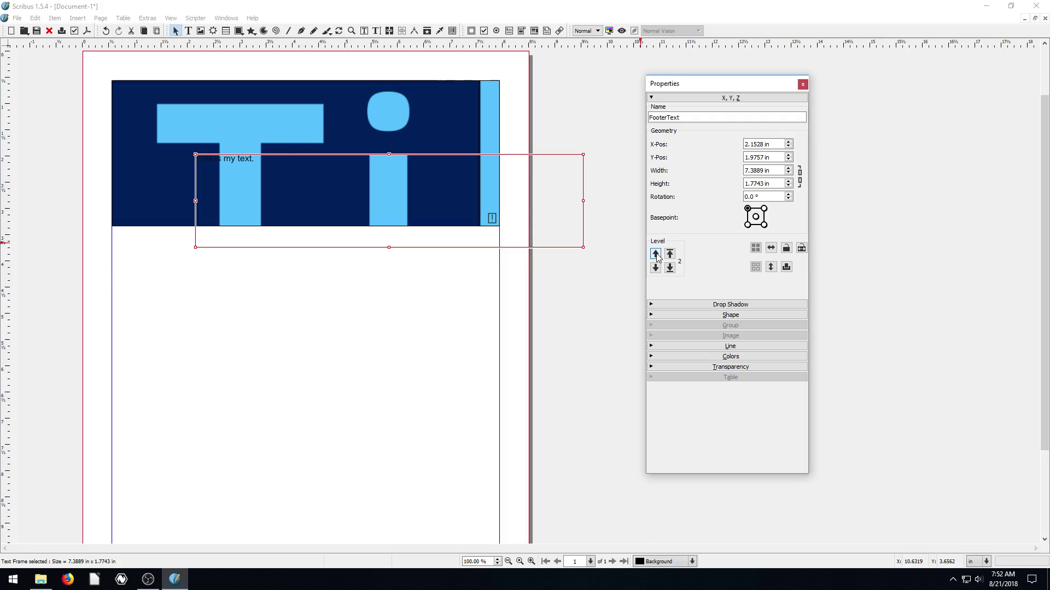
drag(270, 155, 281, 113)
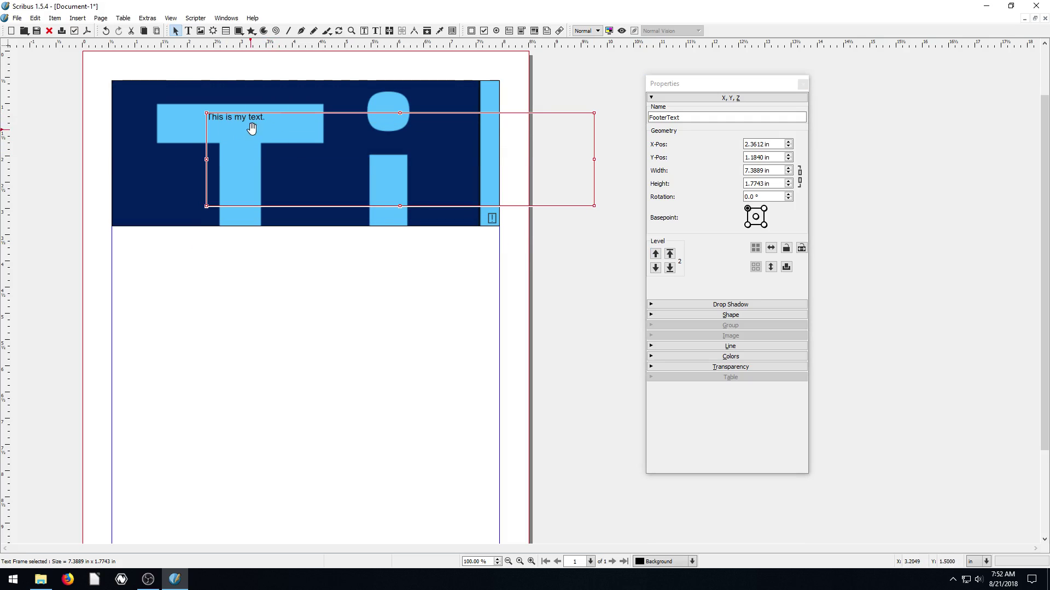
click(655, 268)
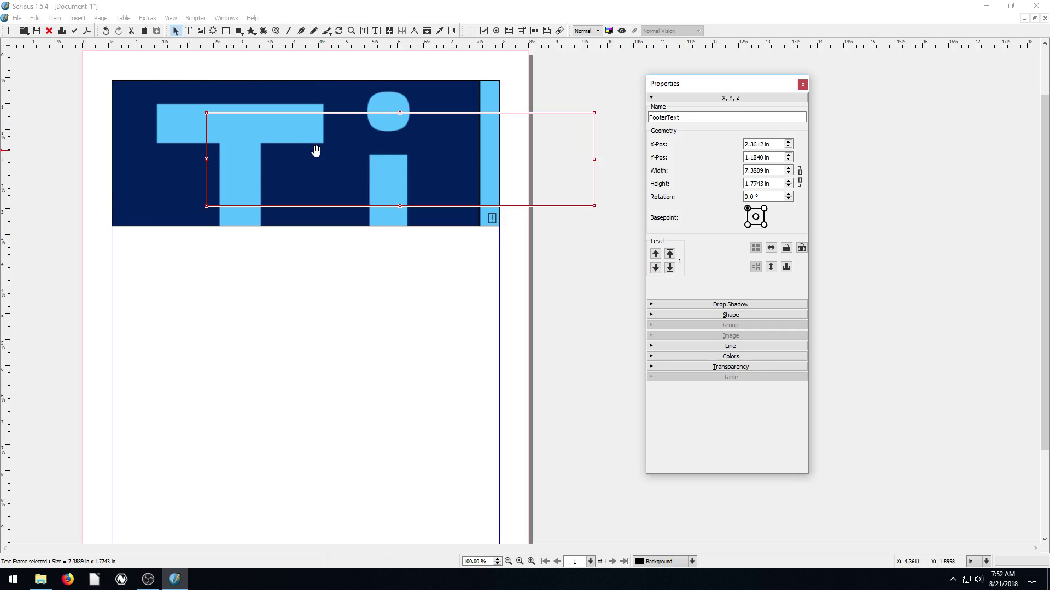
click(669, 254)
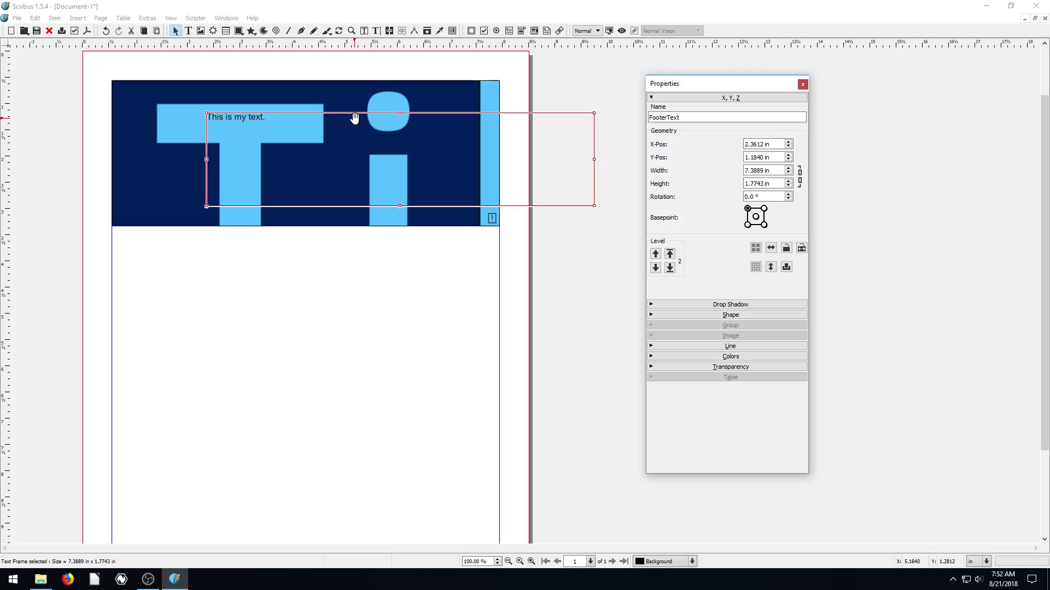
drag(353, 119, 292, 288)
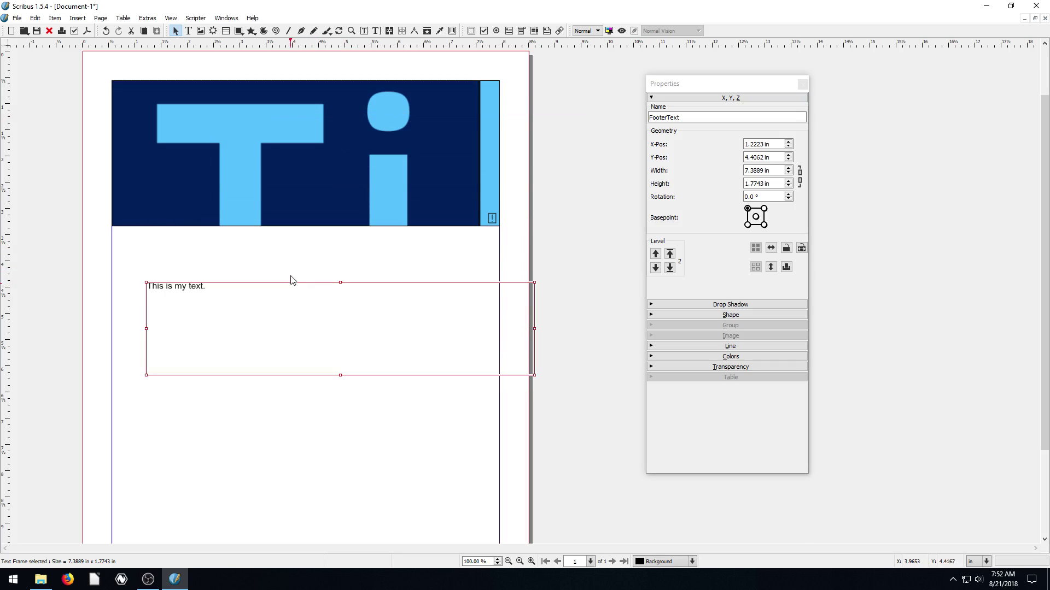
Rename the header image frame from Image8 to HeaderImage, keeping its X position at 0.5556 in.
click(265, 139)
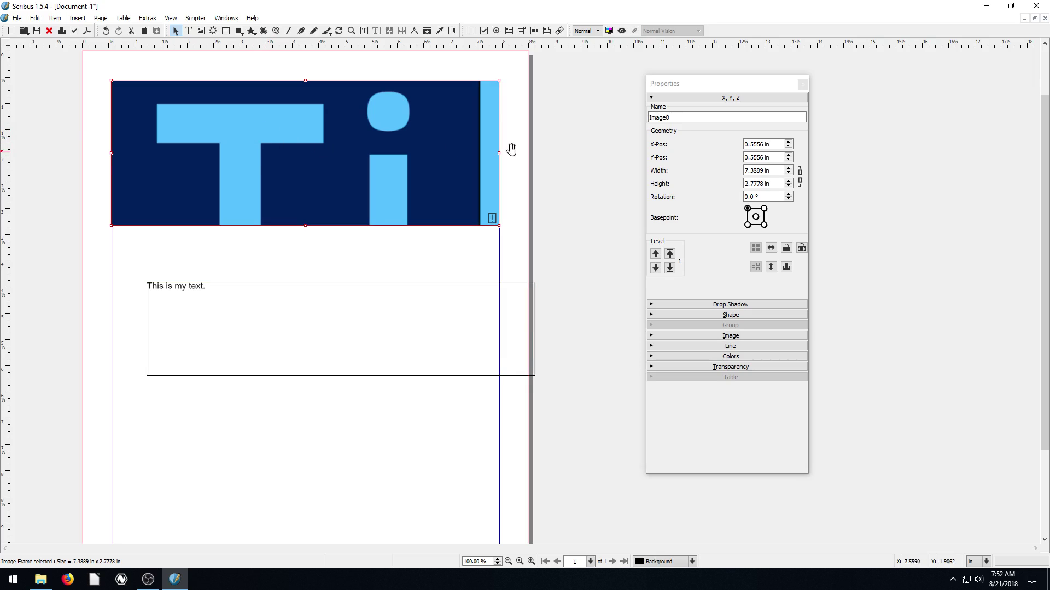
click(677, 116)
double_click(676, 116)
click(251, 300)
click(340, 180)
double_click(788, 142)
double_click(788, 146)
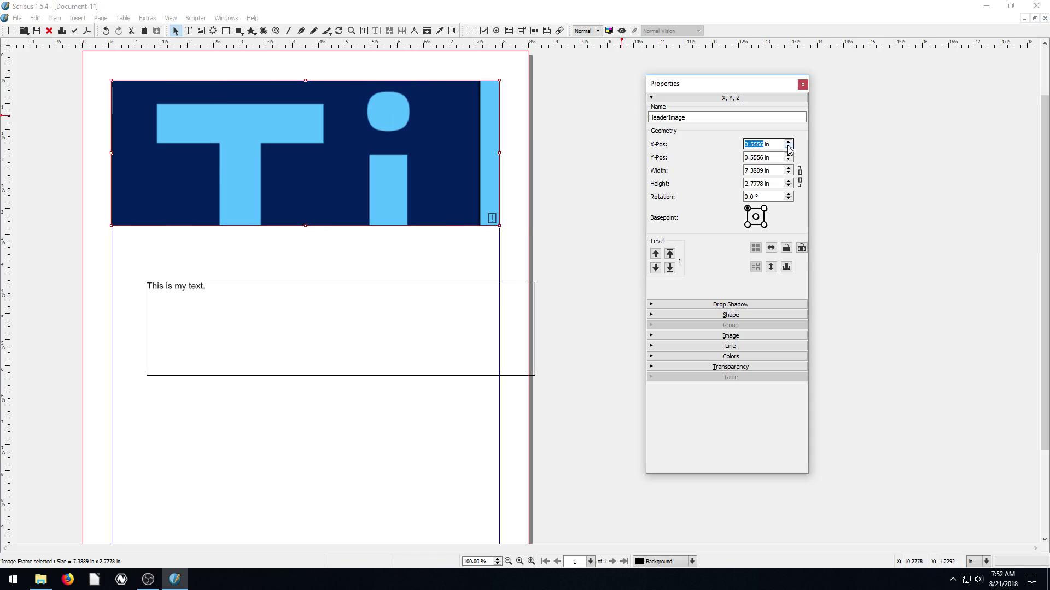
Try the header frame's Width spinner and restore its 7.3889 in width.
click(652, 98)
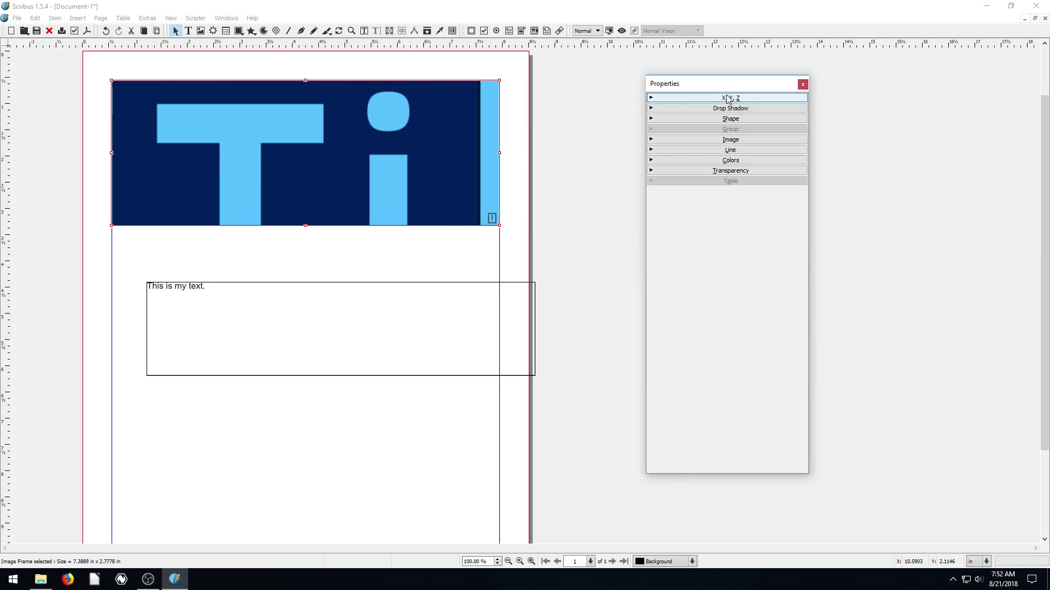
click(651, 140)
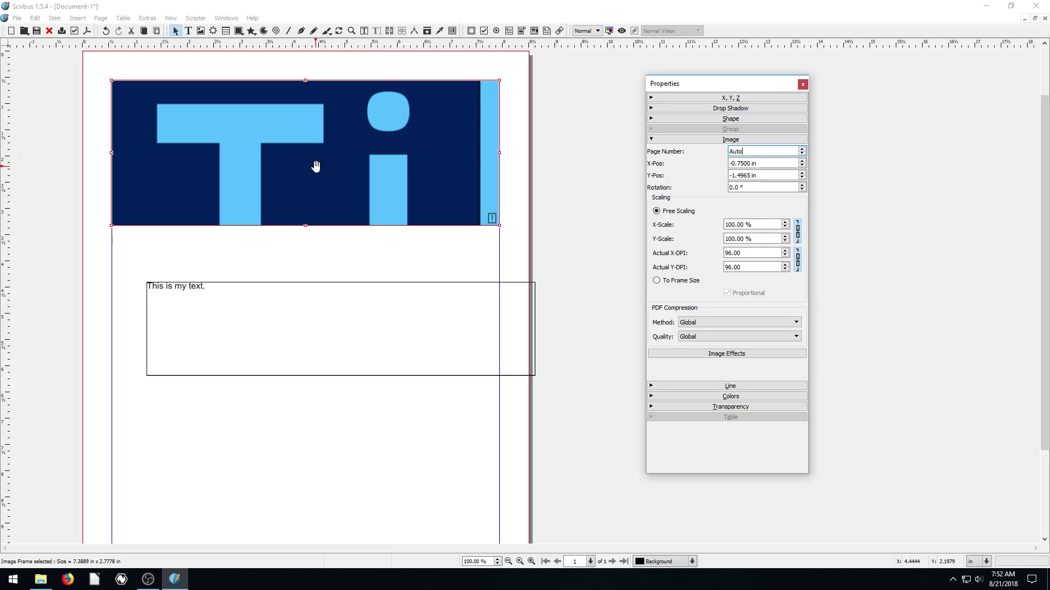
click(654, 98)
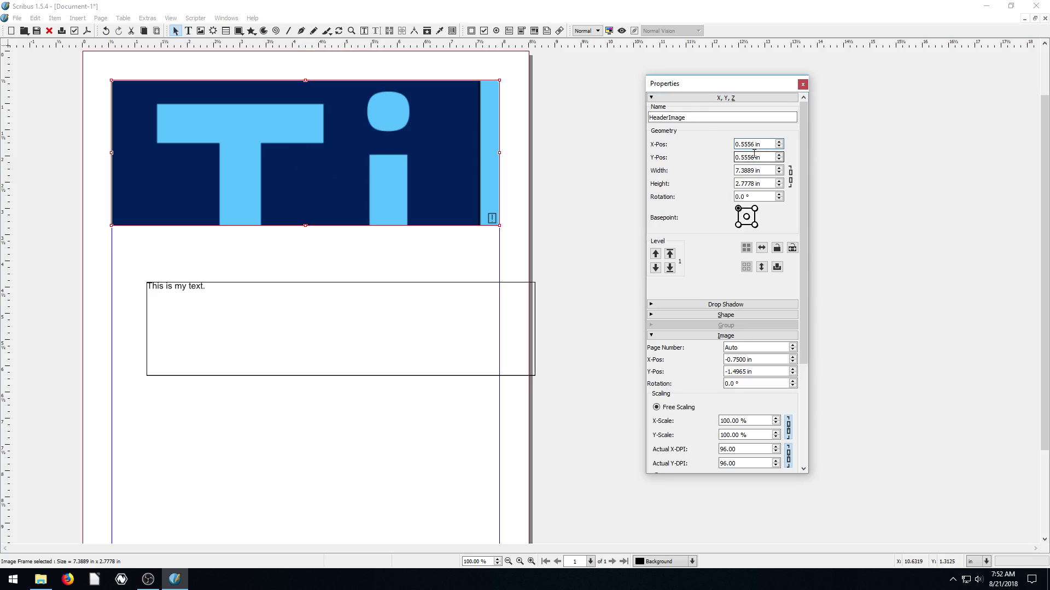
click(779, 173)
click(779, 173)
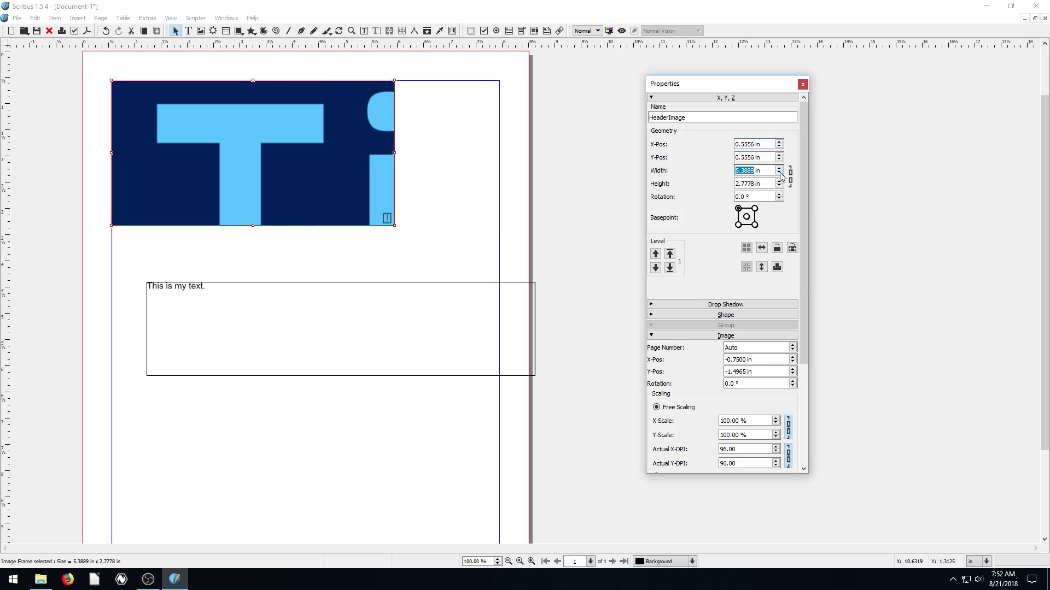
click(779, 169)
click(779, 168)
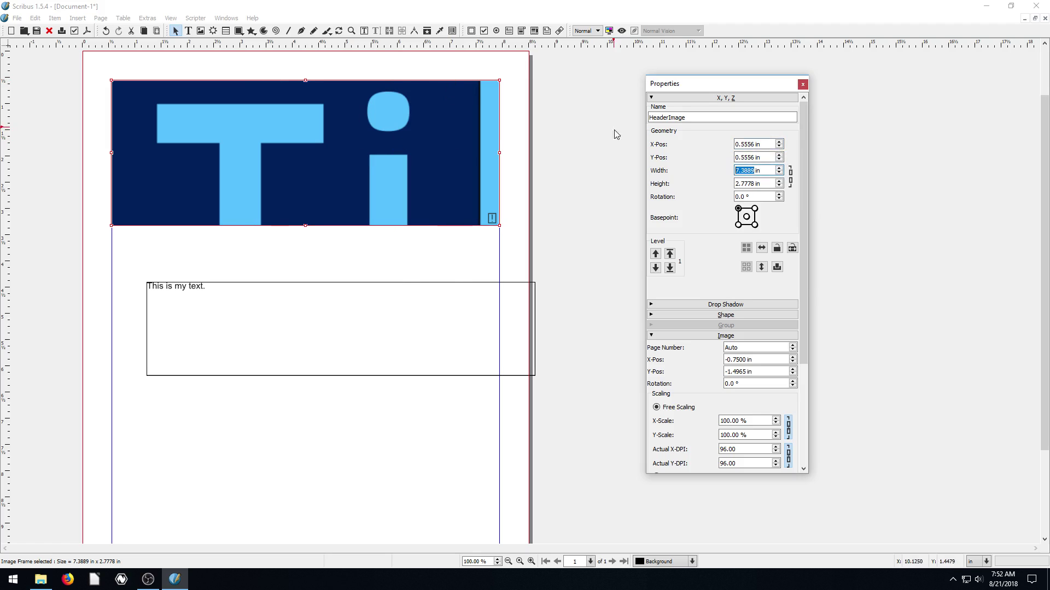
Set the header picture's scaling inside its frame to 102%.
click(684, 335)
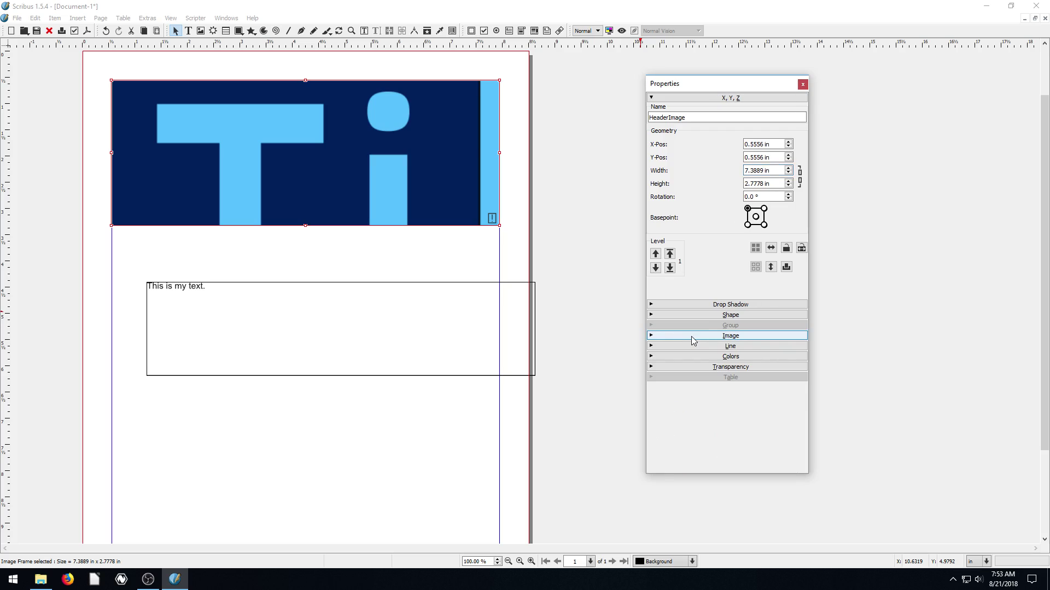
click(694, 335)
scroll(683, 334, down, 3)
click(776, 272)
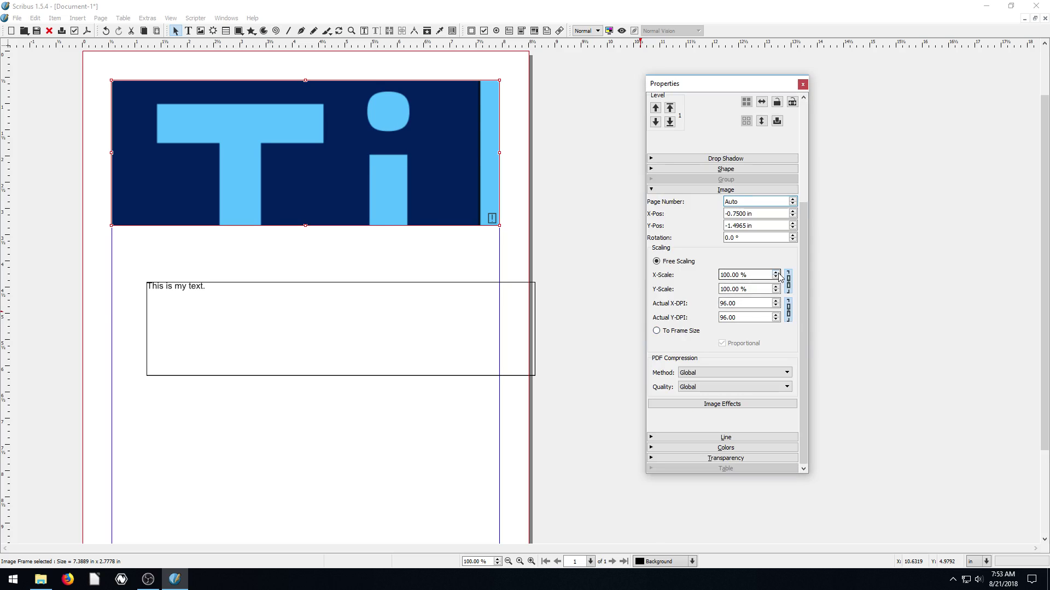
click(775, 277)
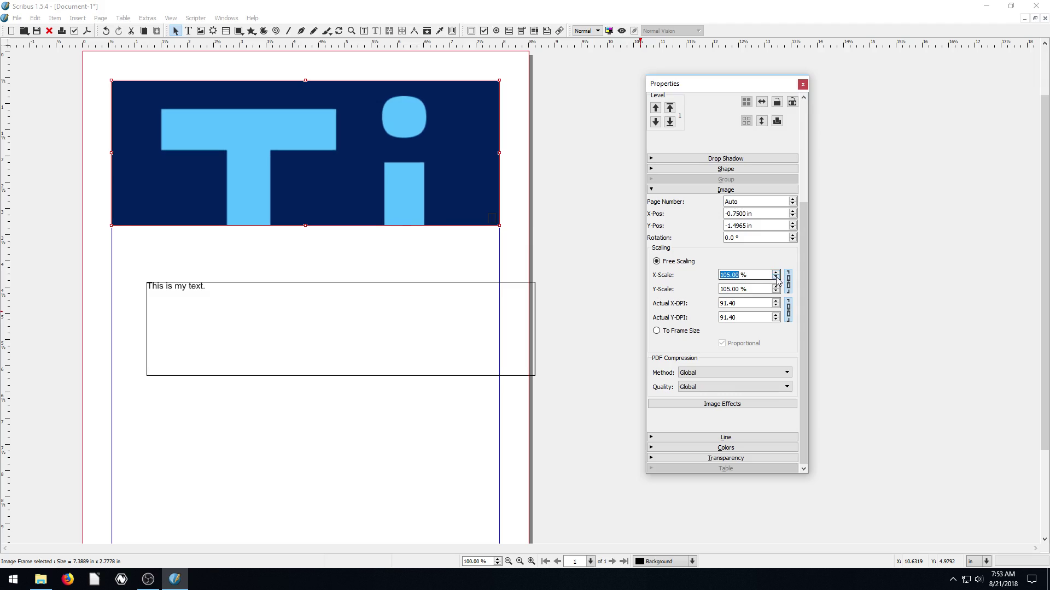
click(776, 277)
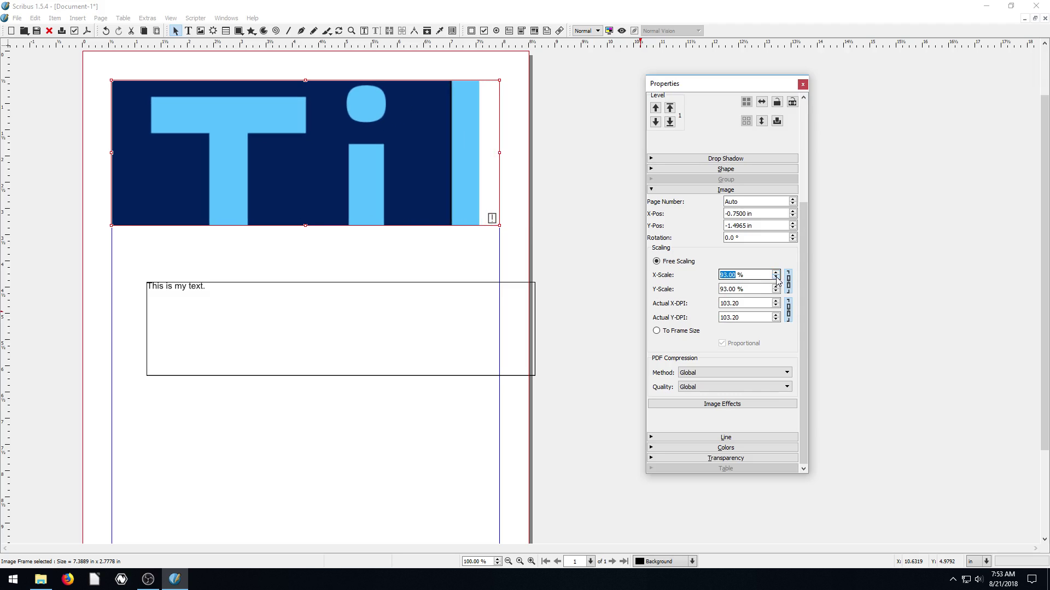
scroll(778, 277, up, 5)
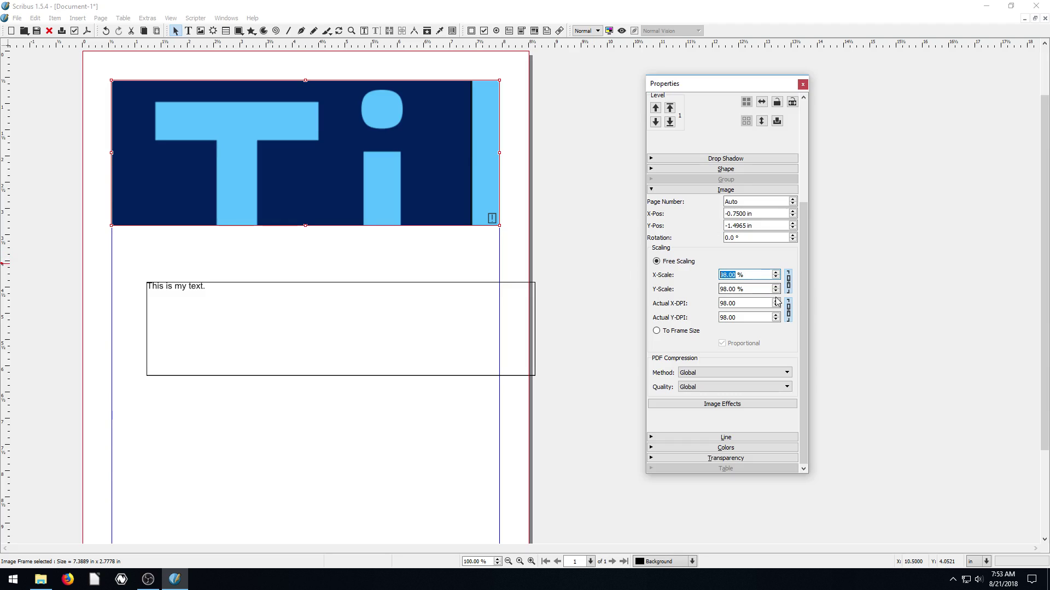
scroll(777, 290, up, 4)
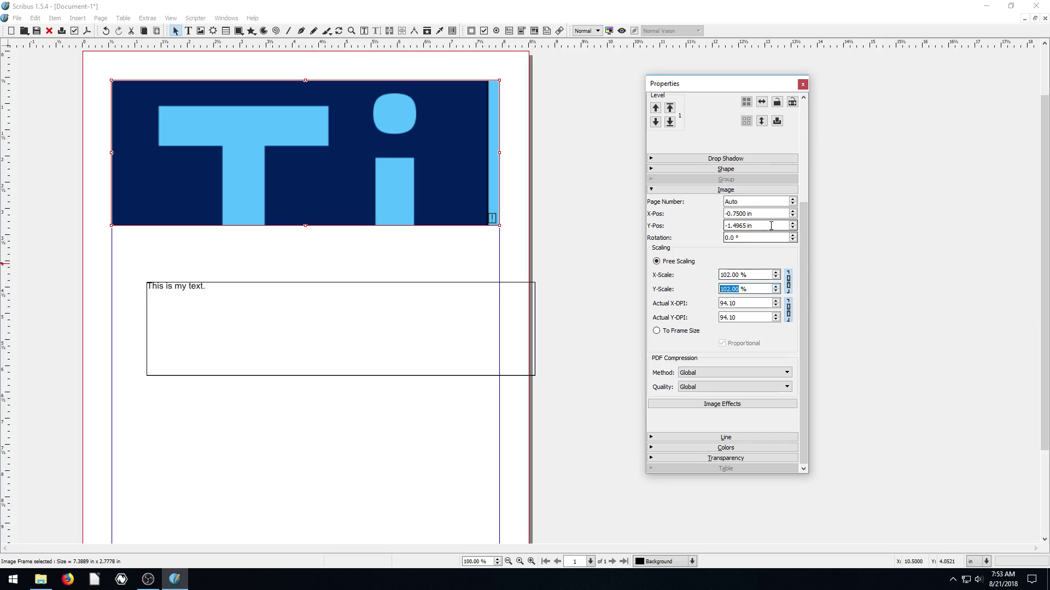
scroll(794, 218, up, 4)
scroll(794, 219, down, 3)
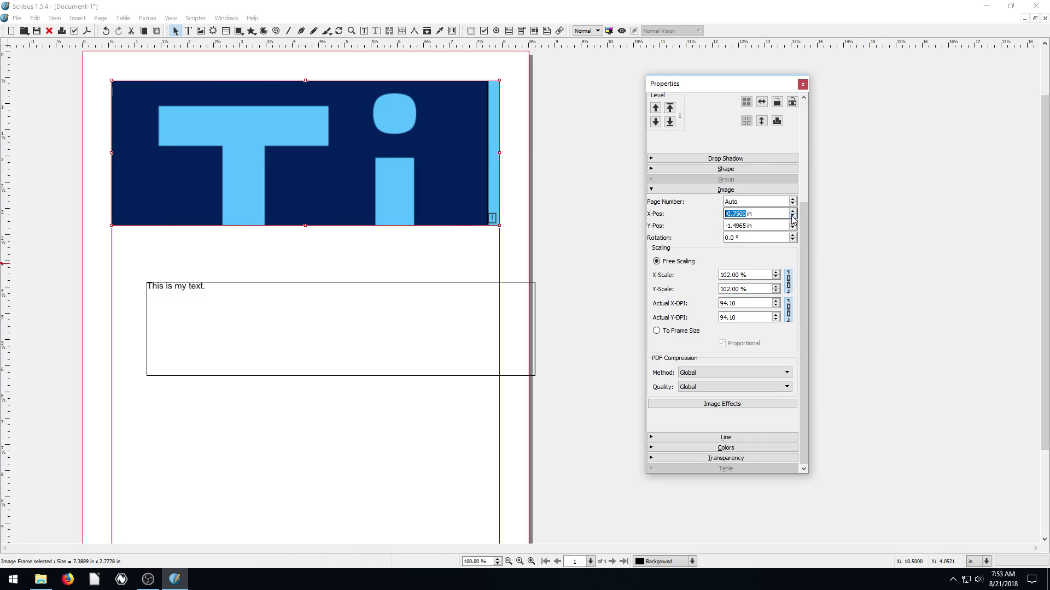
scroll(793, 216, up, 2)
scroll(793, 217, down, 2)
Fit the Tj image to its frame size and nudge the frame slightly right.
click(700, 225)
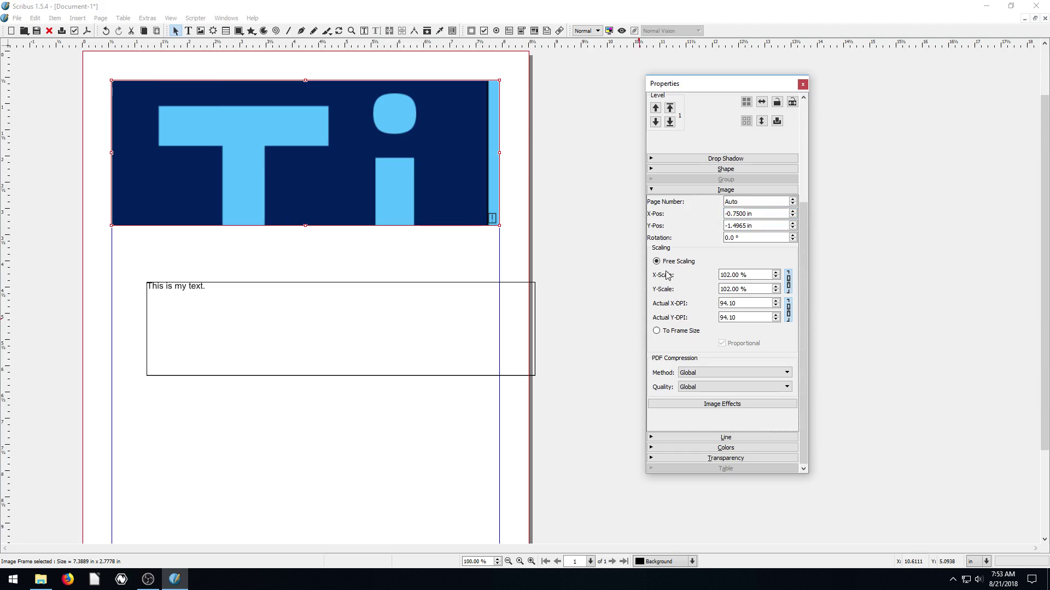
click(656, 332)
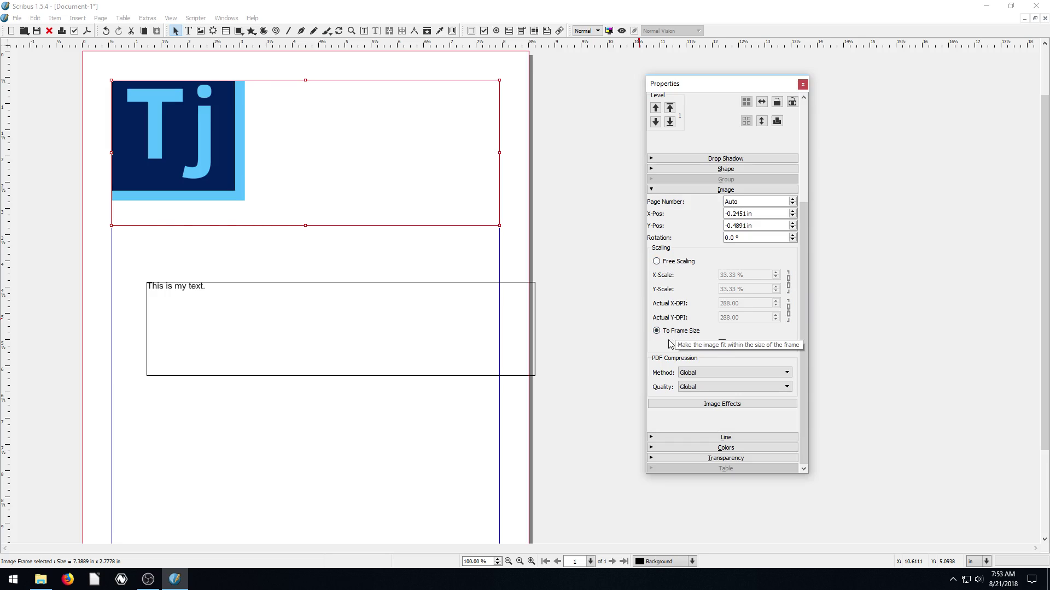
drag(187, 125, 212, 129)
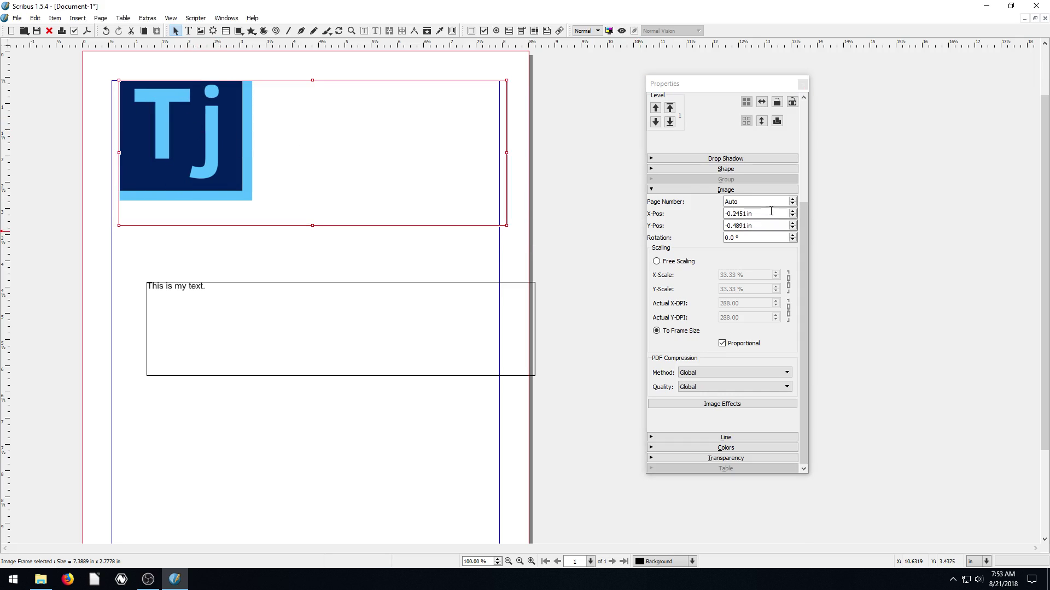
Set the image's X and Y offsets inside the frame to 0.
click(774, 214)
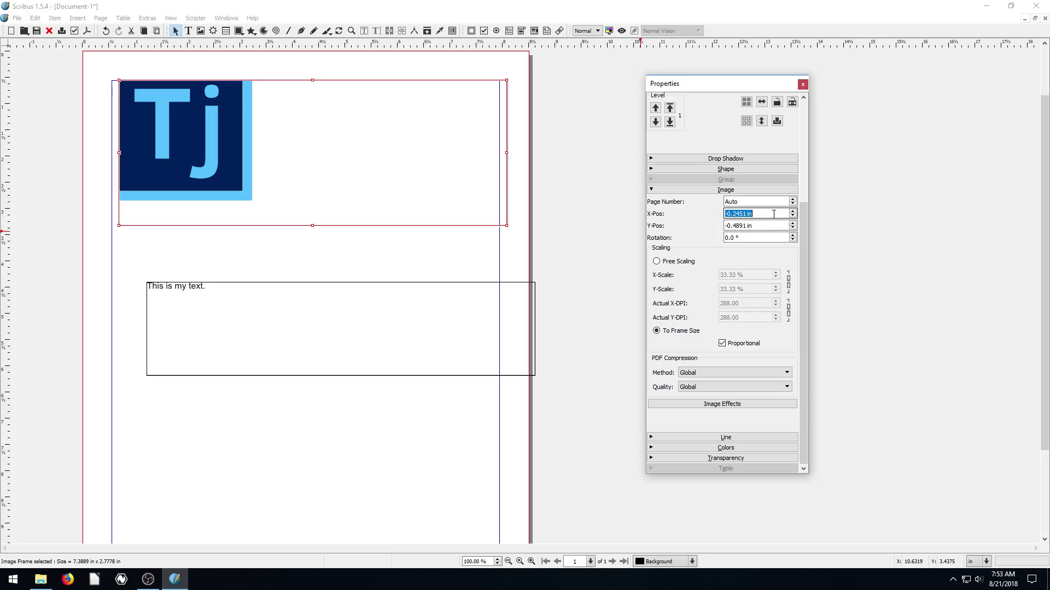
text(0)
key(Return)
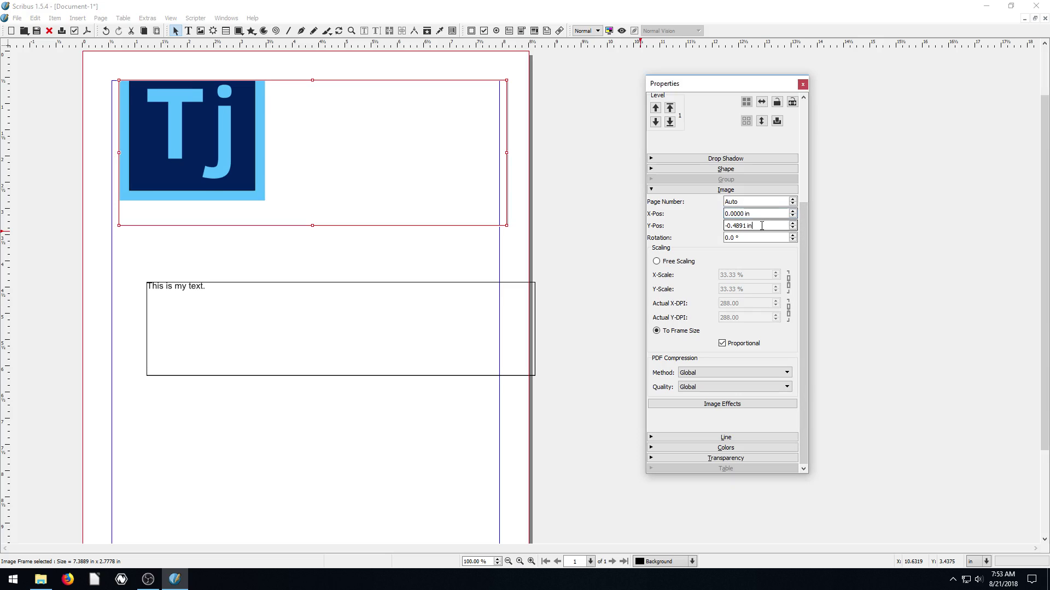
click(761, 226)
text(0000)
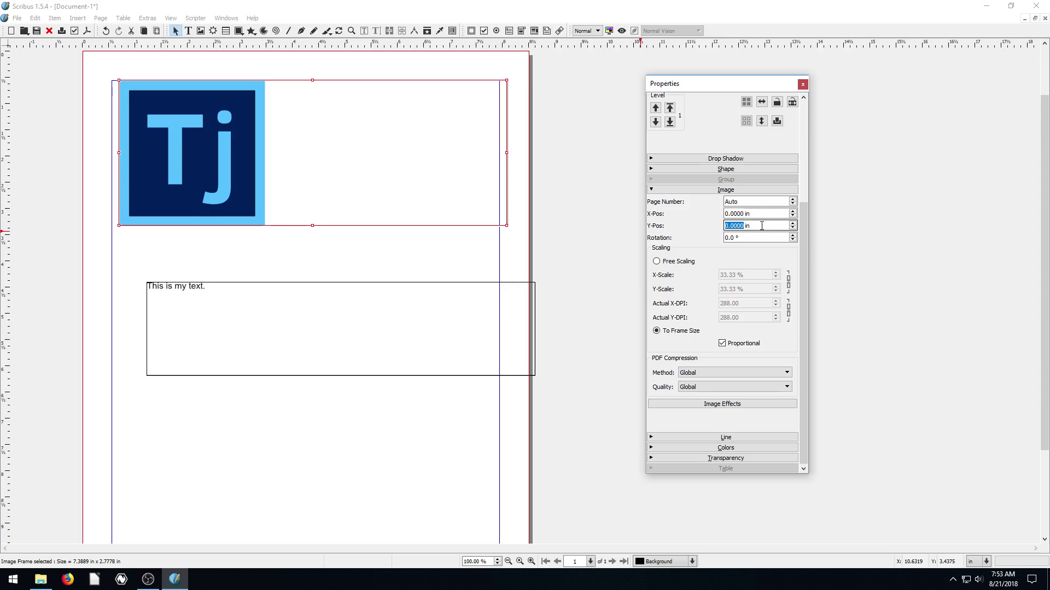
click(651, 191)
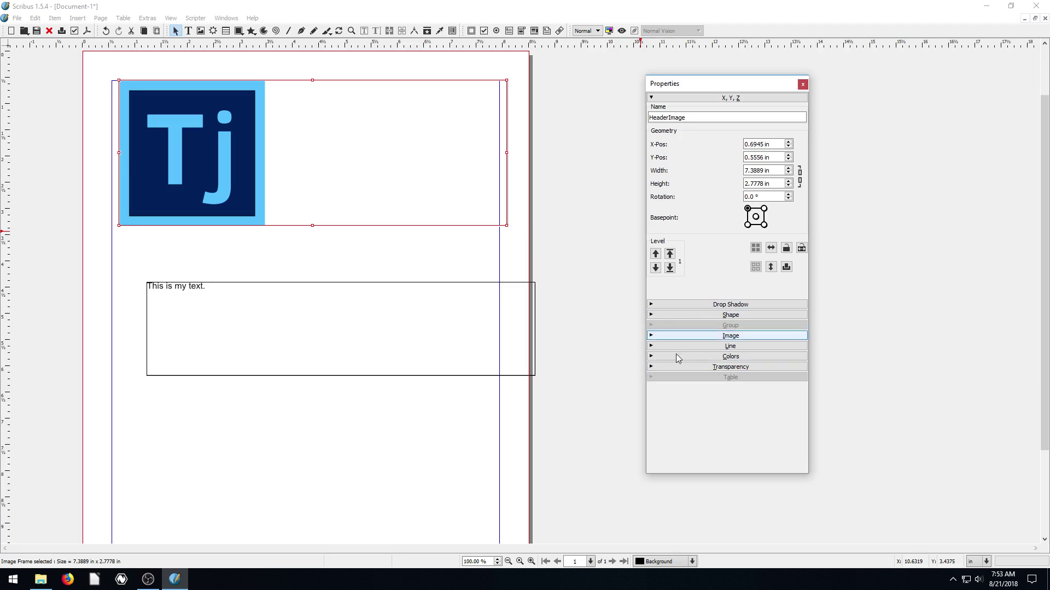
Show the FooterText frame's colour settings, then select the Tj header frame and shift the Properties palette.
click(266, 327)
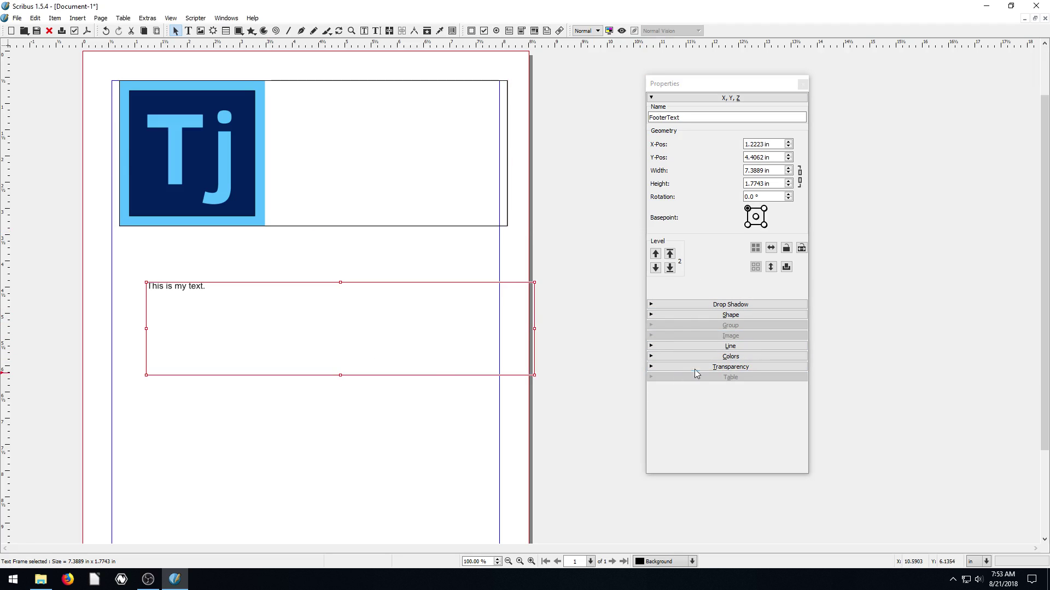
click(651, 359)
scroll(713, 398, down, 3)
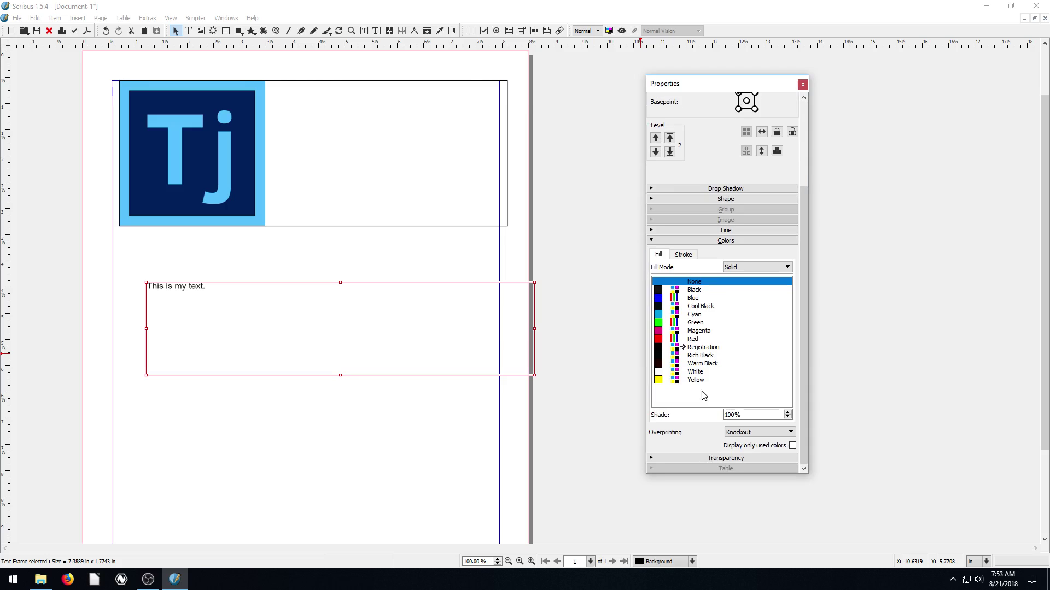
scroll(690, 381, up, 3)
click(354, 274)
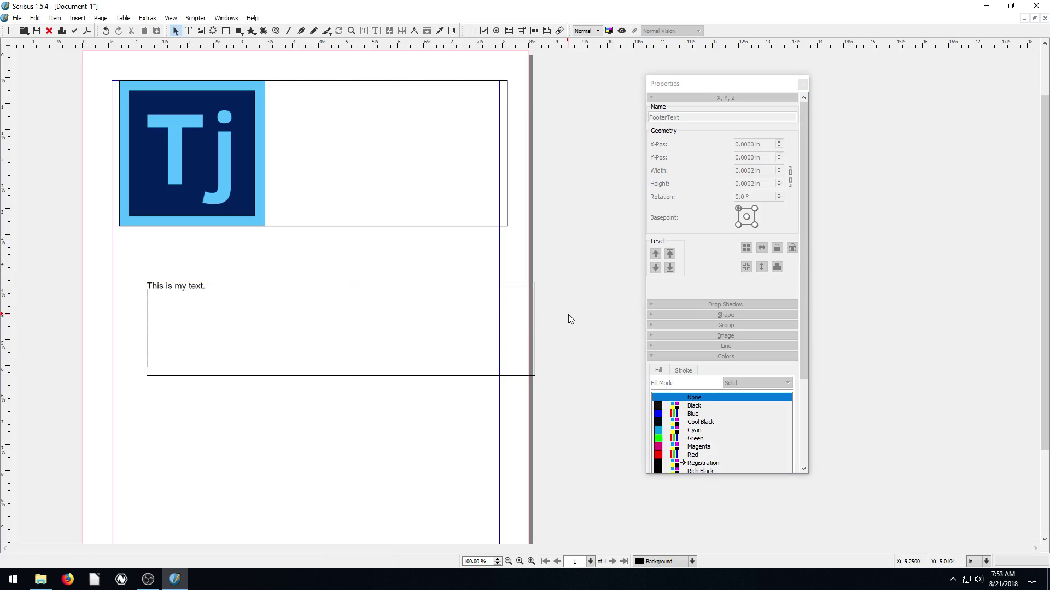
scroll(377, 312, up, 3)
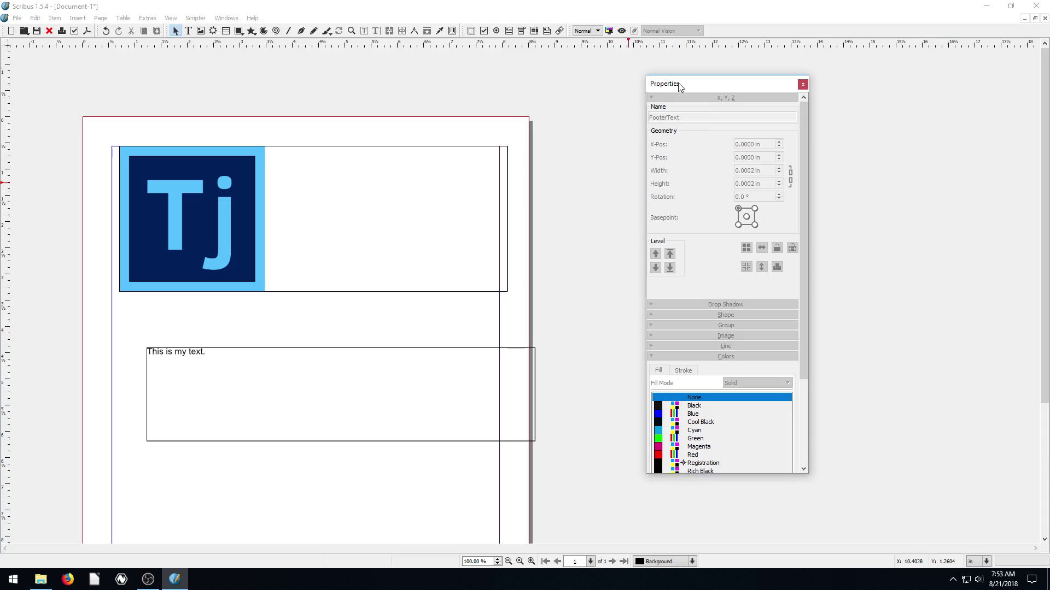
click(290, 226)
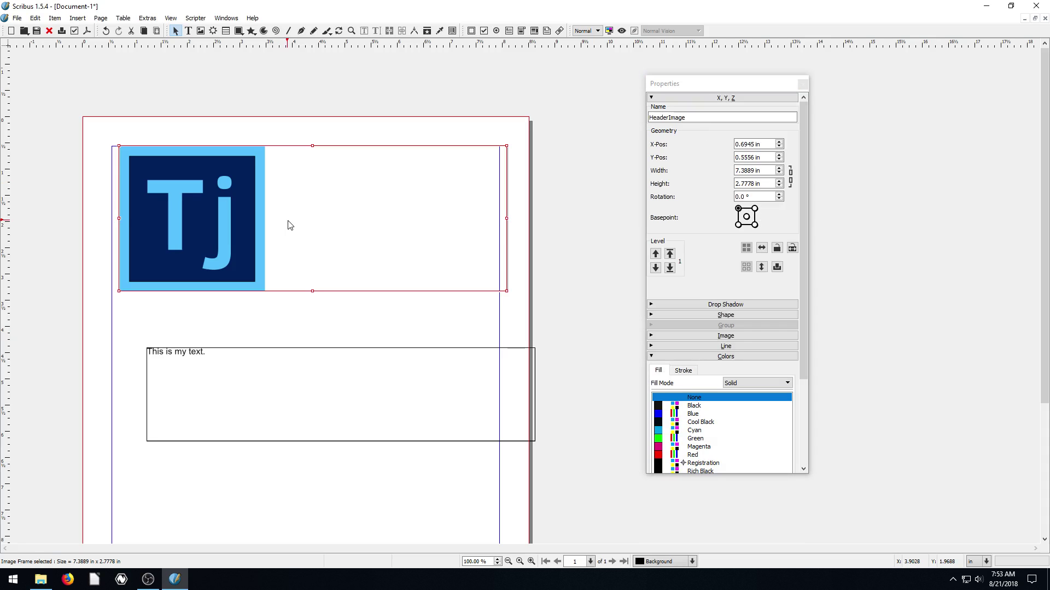
mouse_move(661, 84)
mouse_down()
mouse_move(649, 85)
mouse_move(675, 89)
mouse_up()
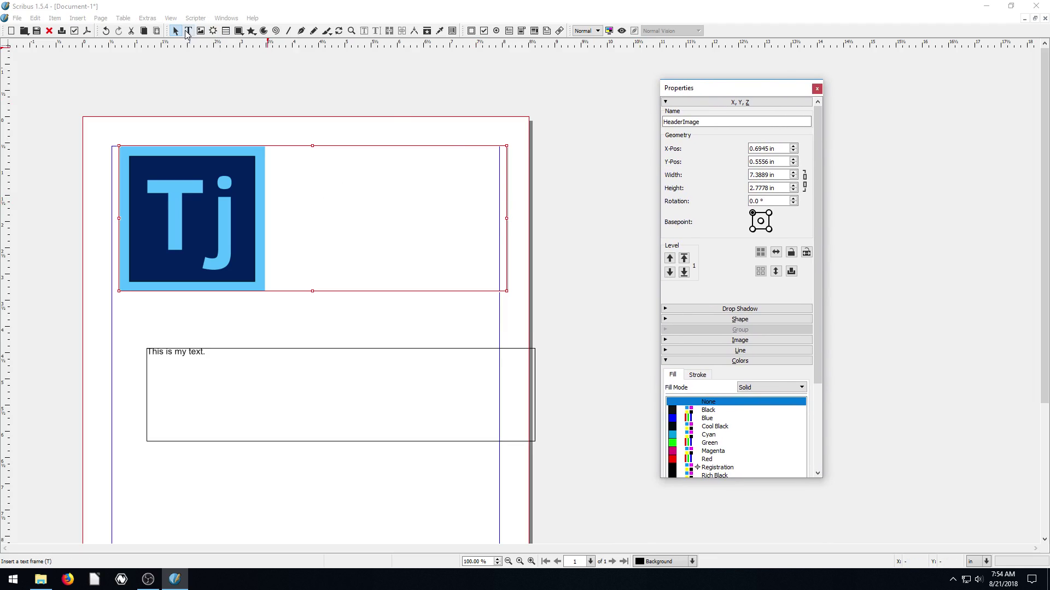
Draw a small diamond polygon, about 0.99 × 0.96 in, right of the Tj logo.
click(251, 30)
drag(317, 166, 375, 222)
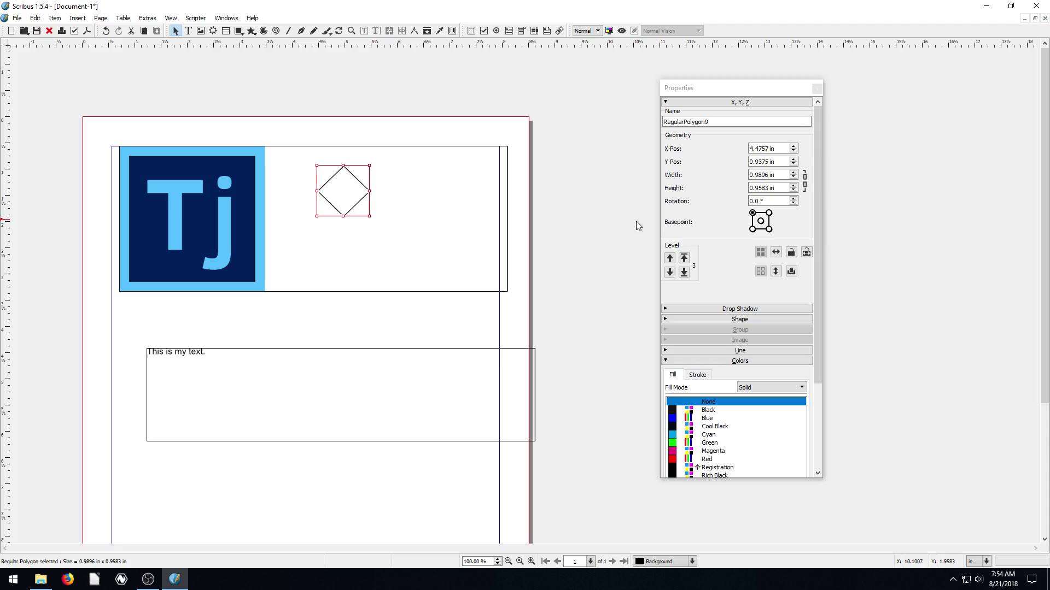
click(697, 343)
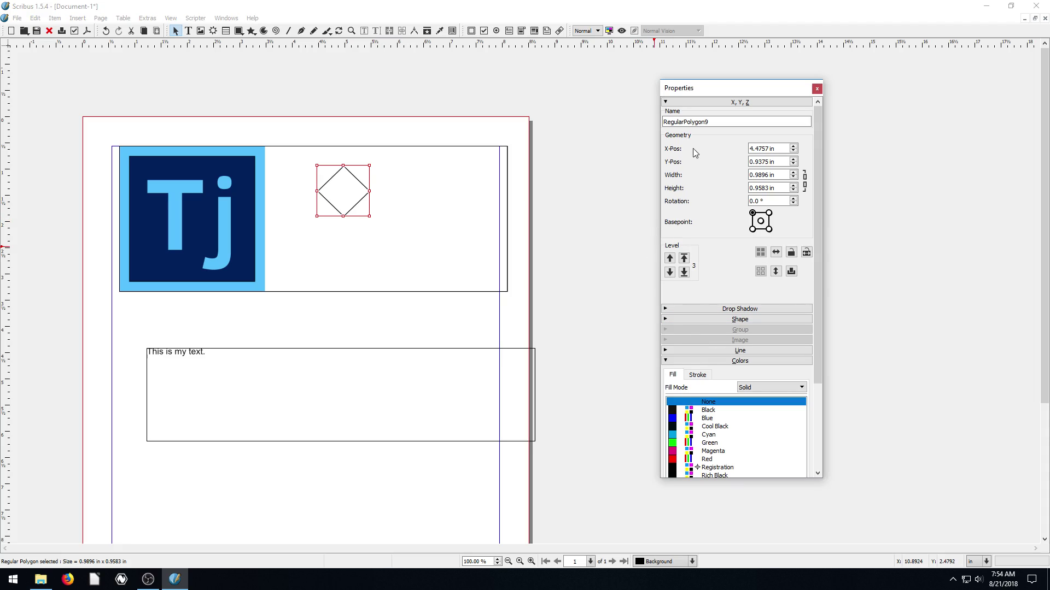